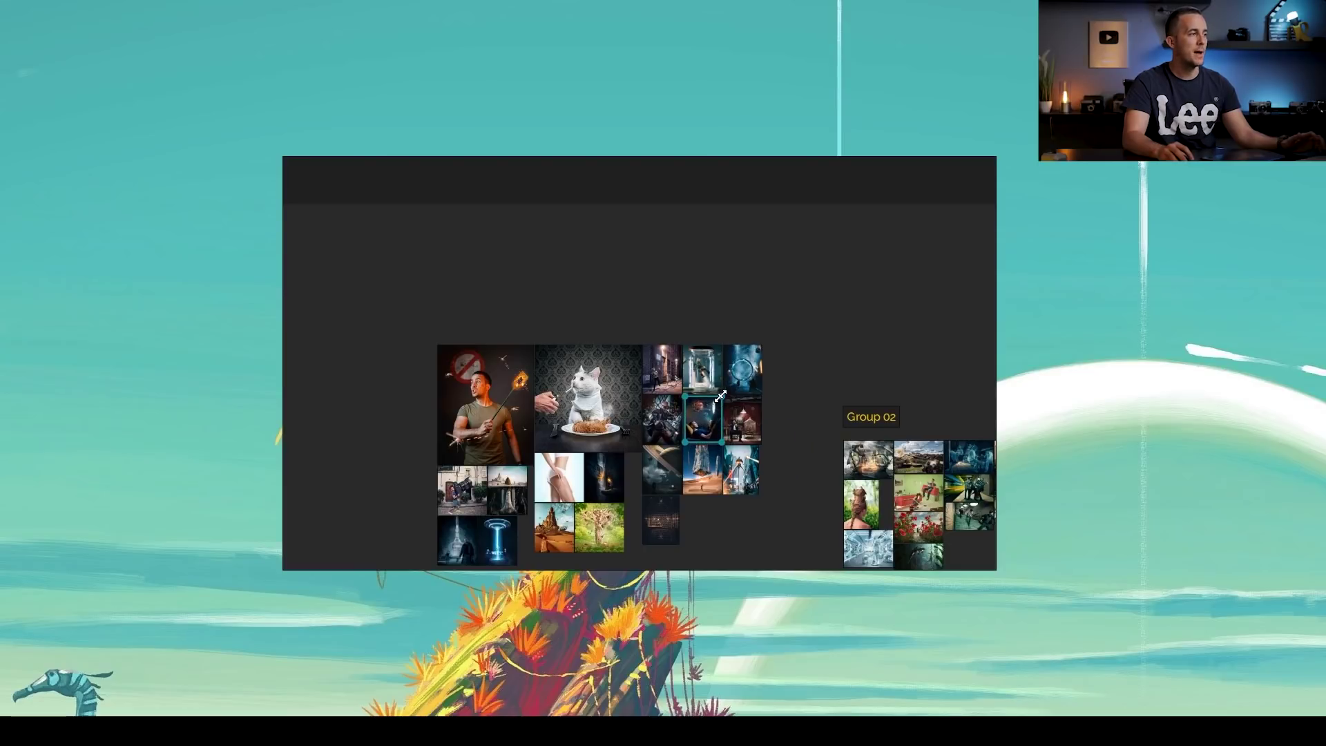
Step: Open the reference board's settings and show the general preferences
scroll(714, 386, "down", 5)
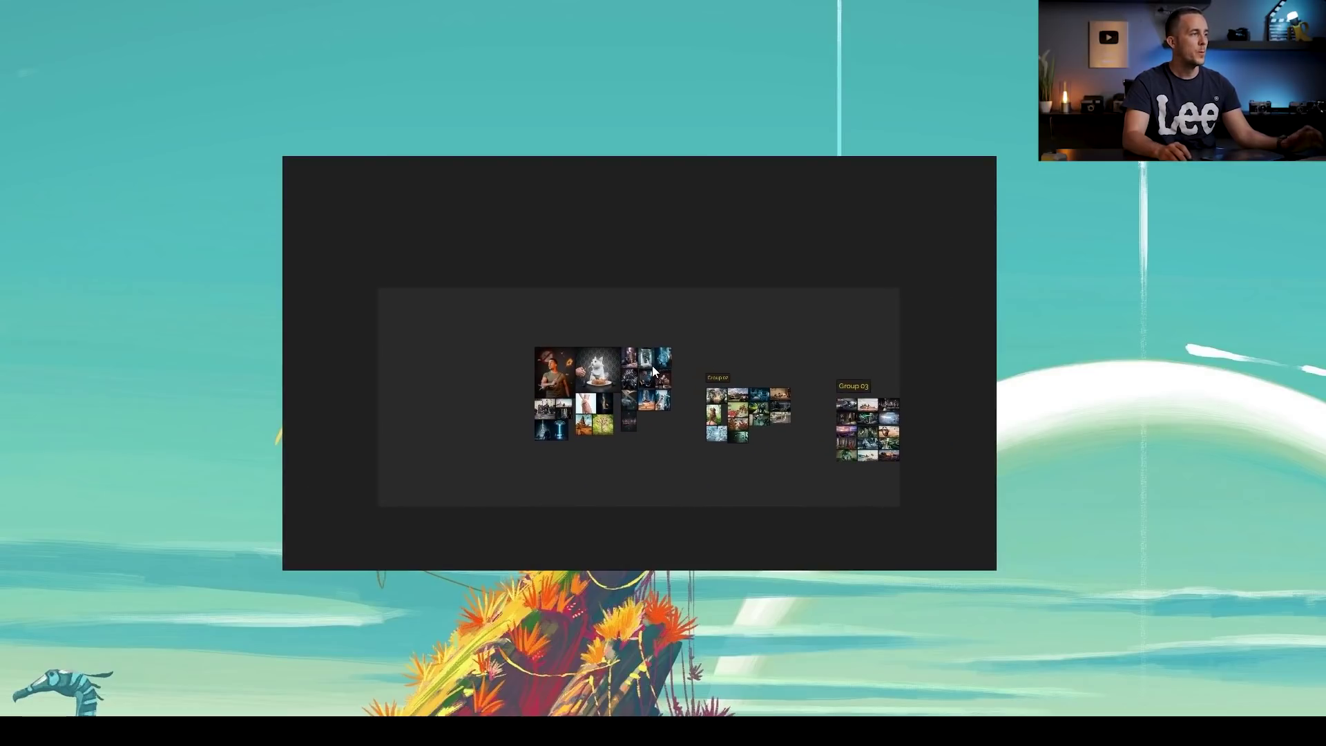
scroll(651, 366, "up", 1)
right_click(454, 277)
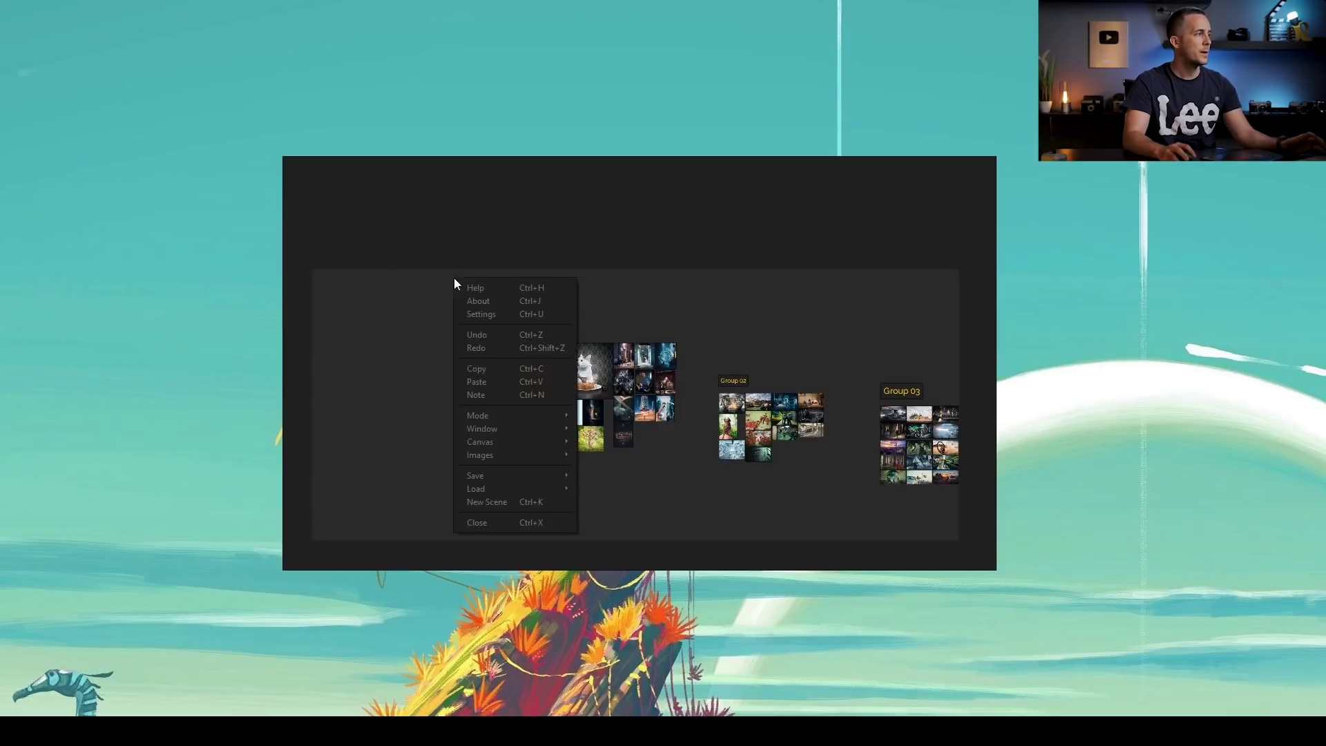
left_click(481, 314)
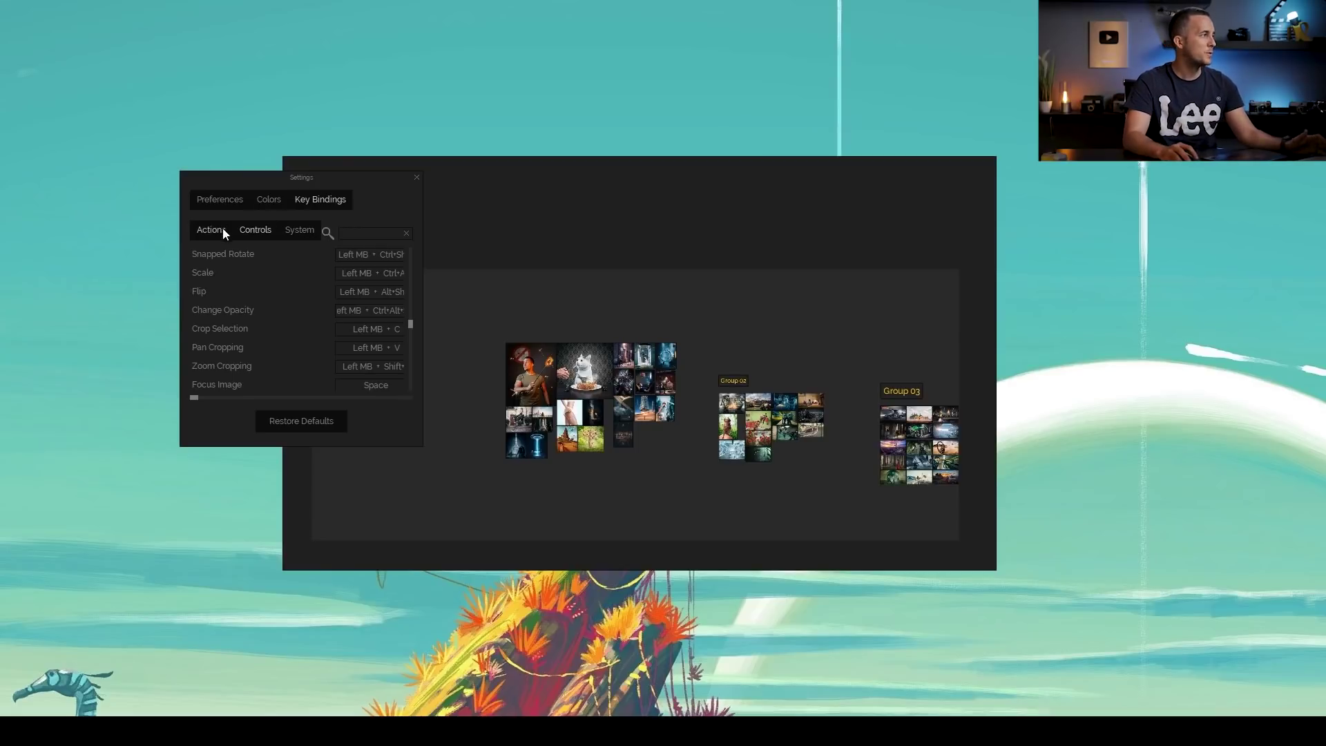
left_click(221, 204)
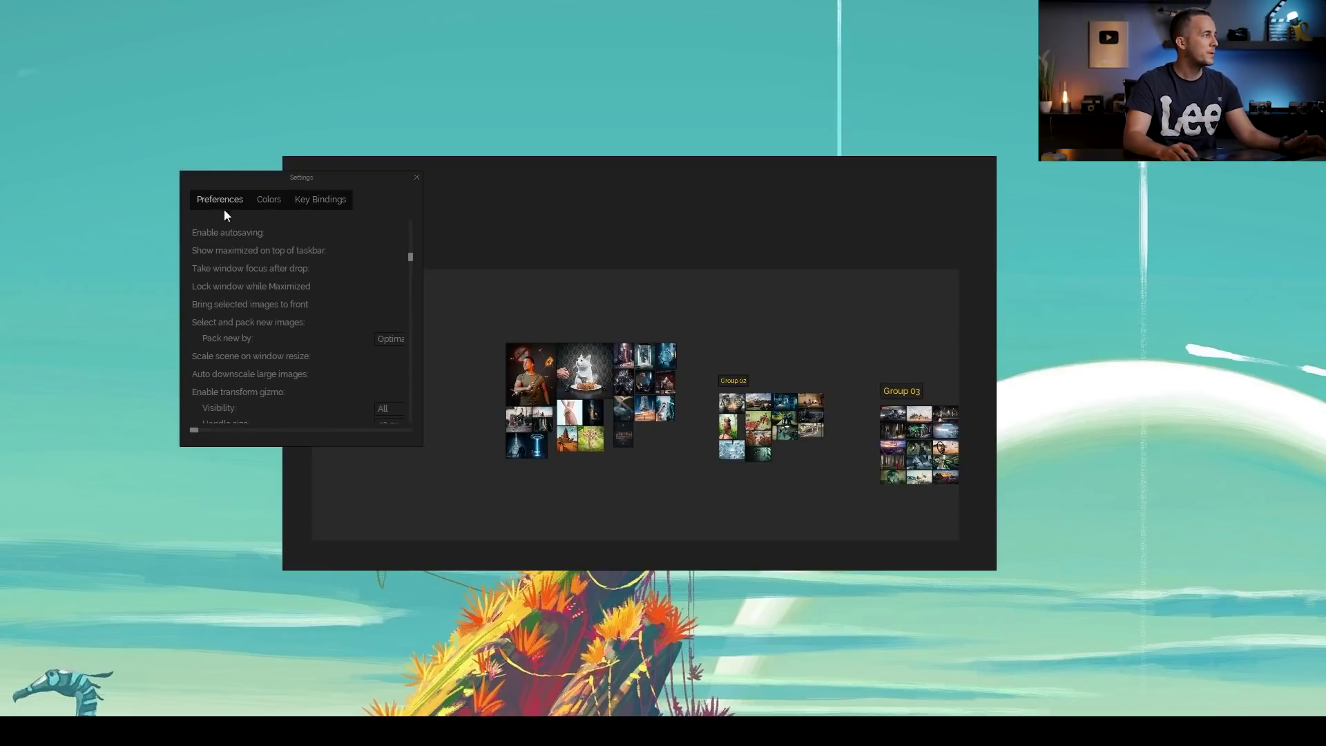
Step: Try the Light and Glass color presets, move the glass board slightly, and return to the Dark preset
left_click(261, 201)
left_click(221, 270)
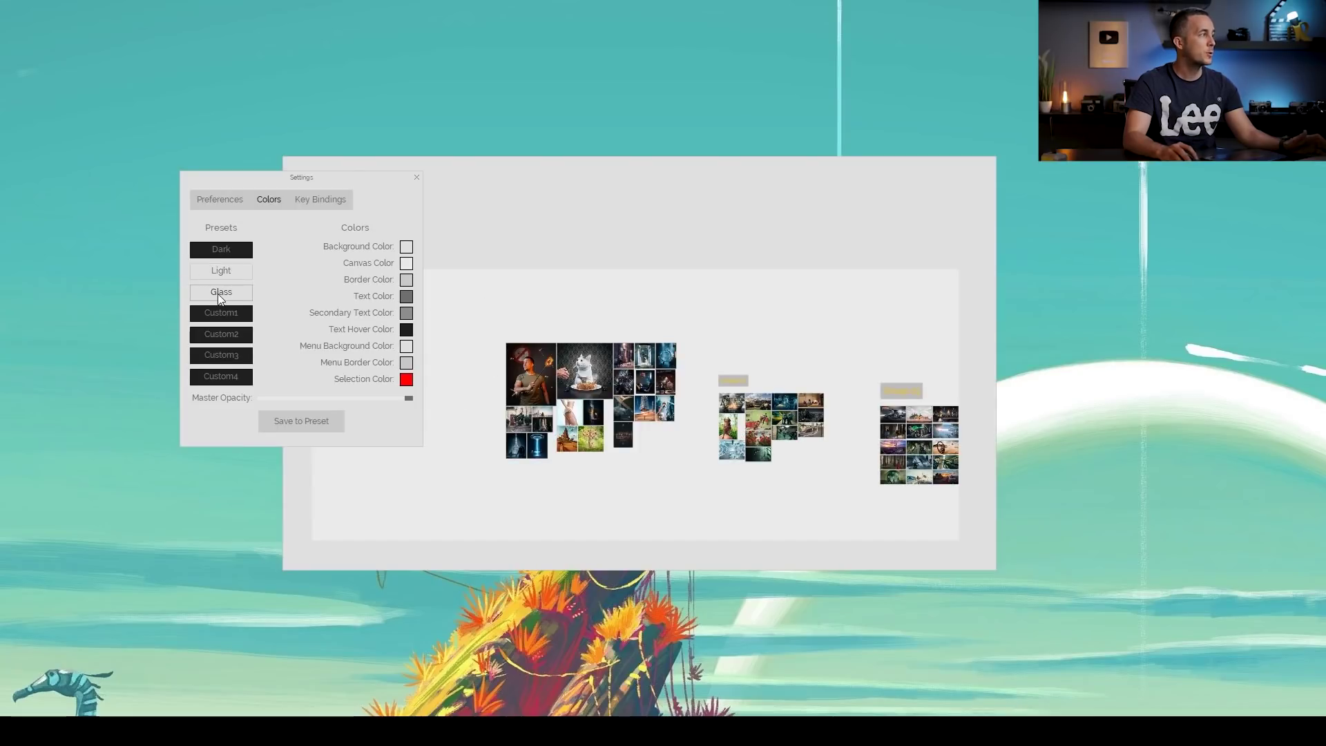
left_click(221, 292)
left_click_drag(722, 255, 721, 256)
left_click_drag(702, 260, 731, 271)
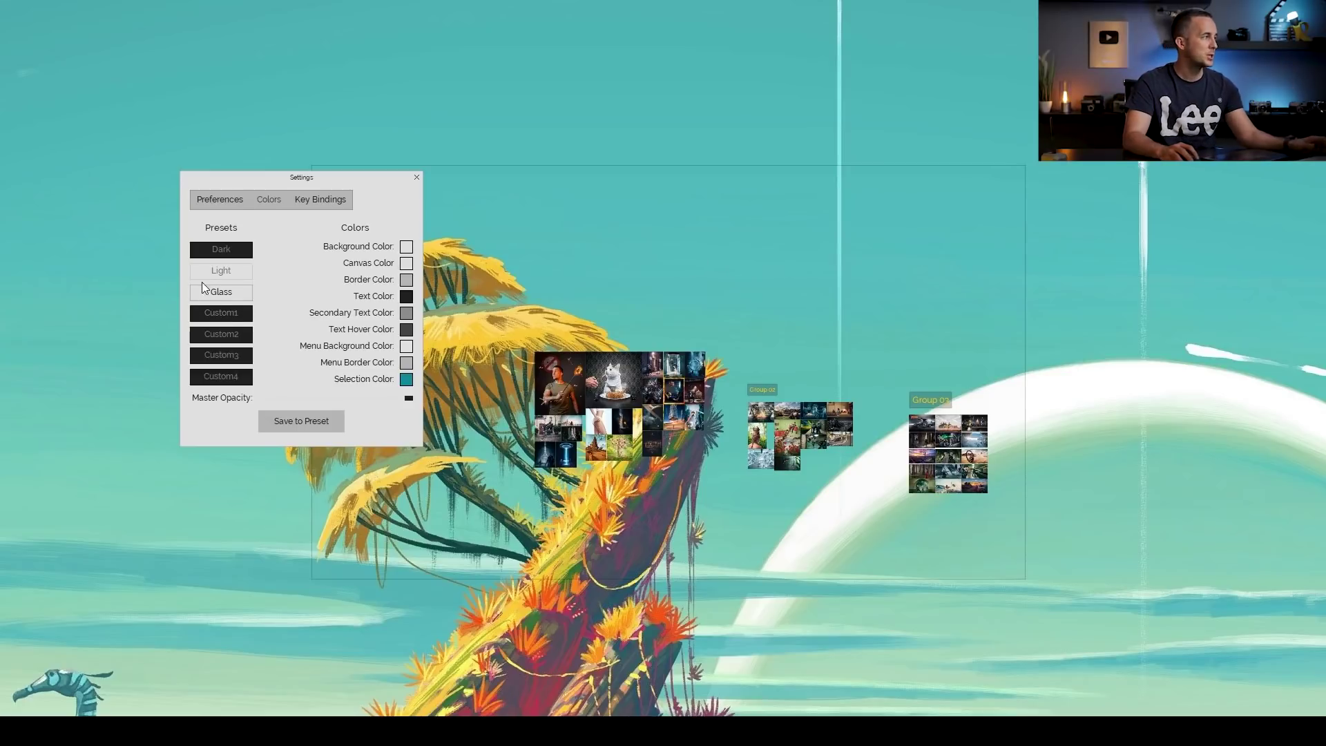
left_click(228, 253)
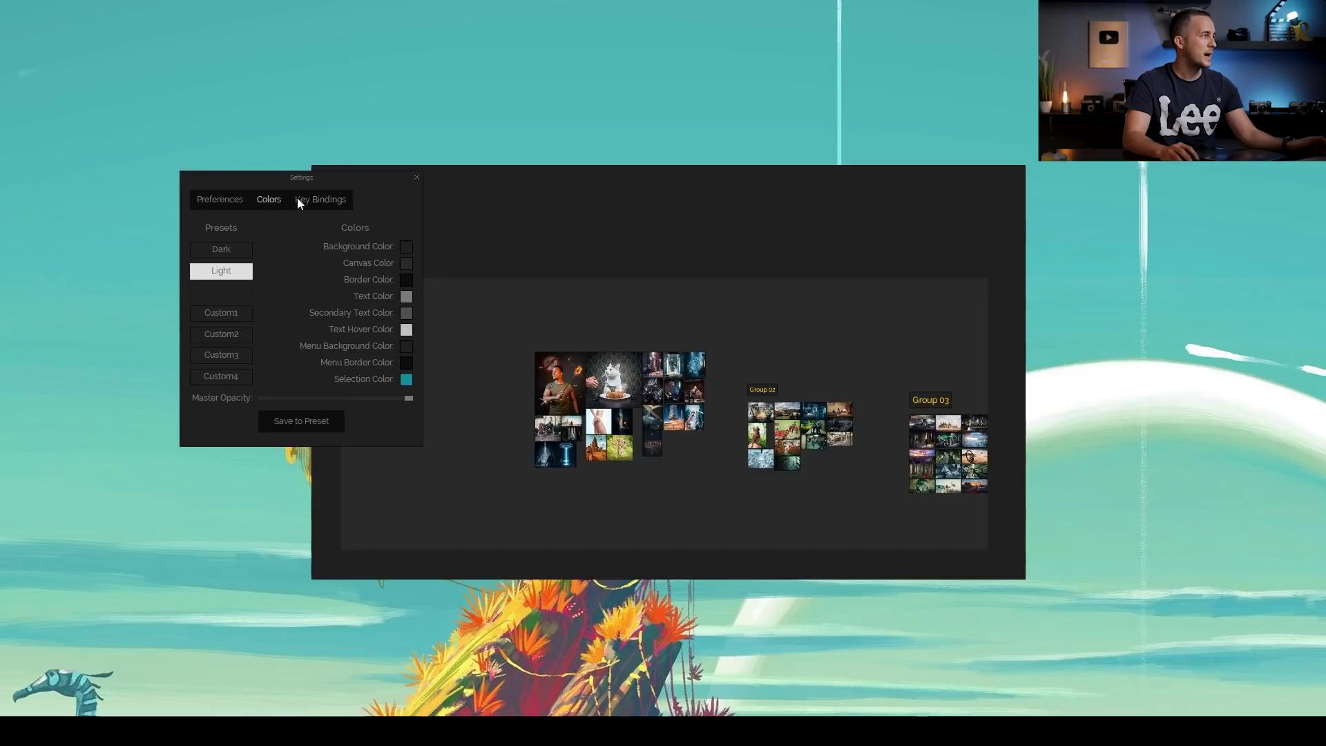
Step: Review the key bindings for controls, system and actions, and close the settings
left_click(316, 201)
scroll(327, 291, "down", 2)
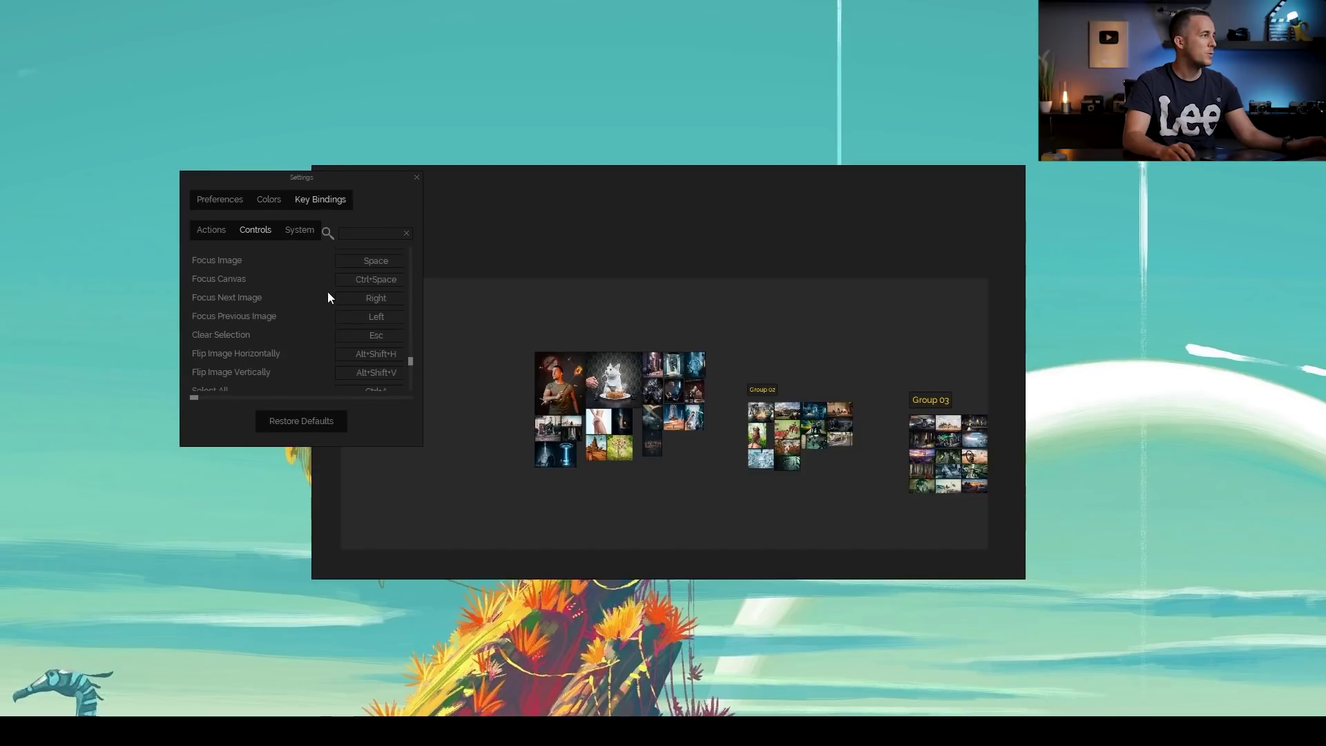
left_click(295, 231)
left_click(211, 230)
scroll(297, 283, "down", 6)
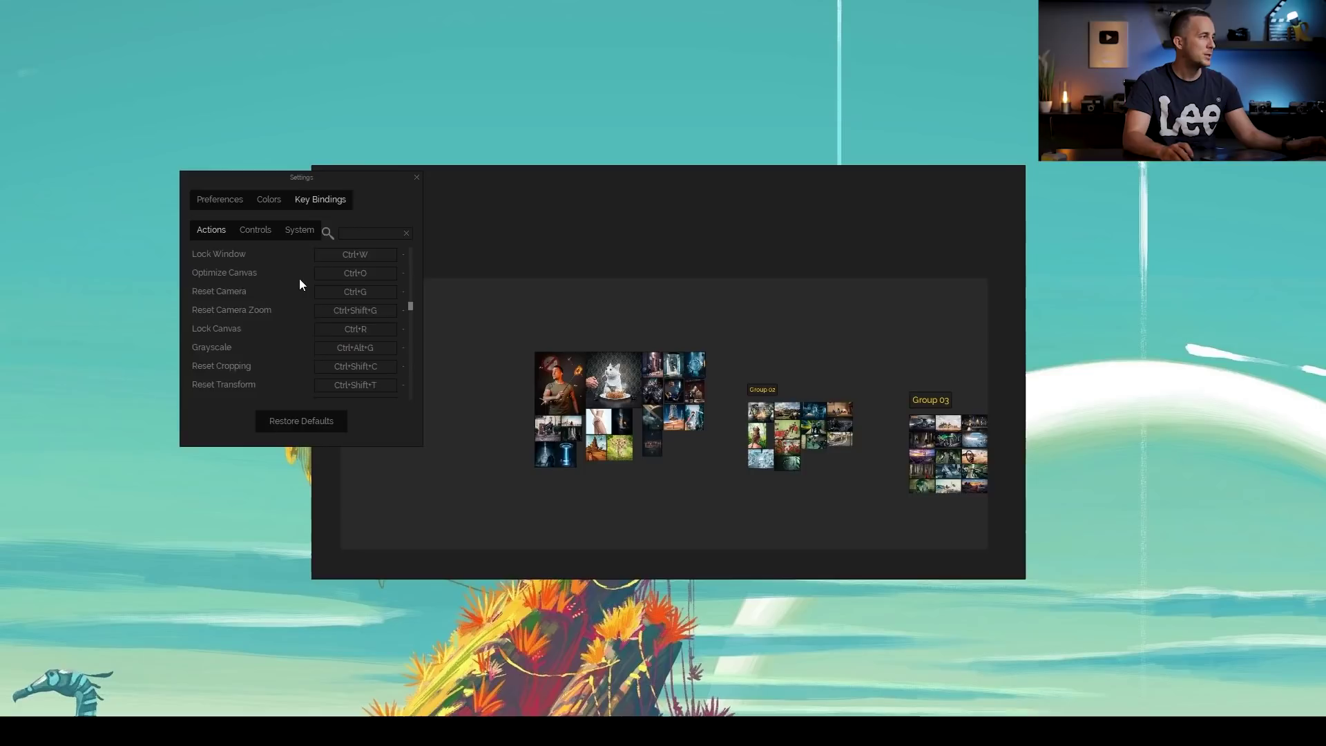
left_click(416, 177)
Step: Move the reference board a little, switch to Photoshop, and create a new blank document with a white background
left_click_drag(603, 330, 551, 297)
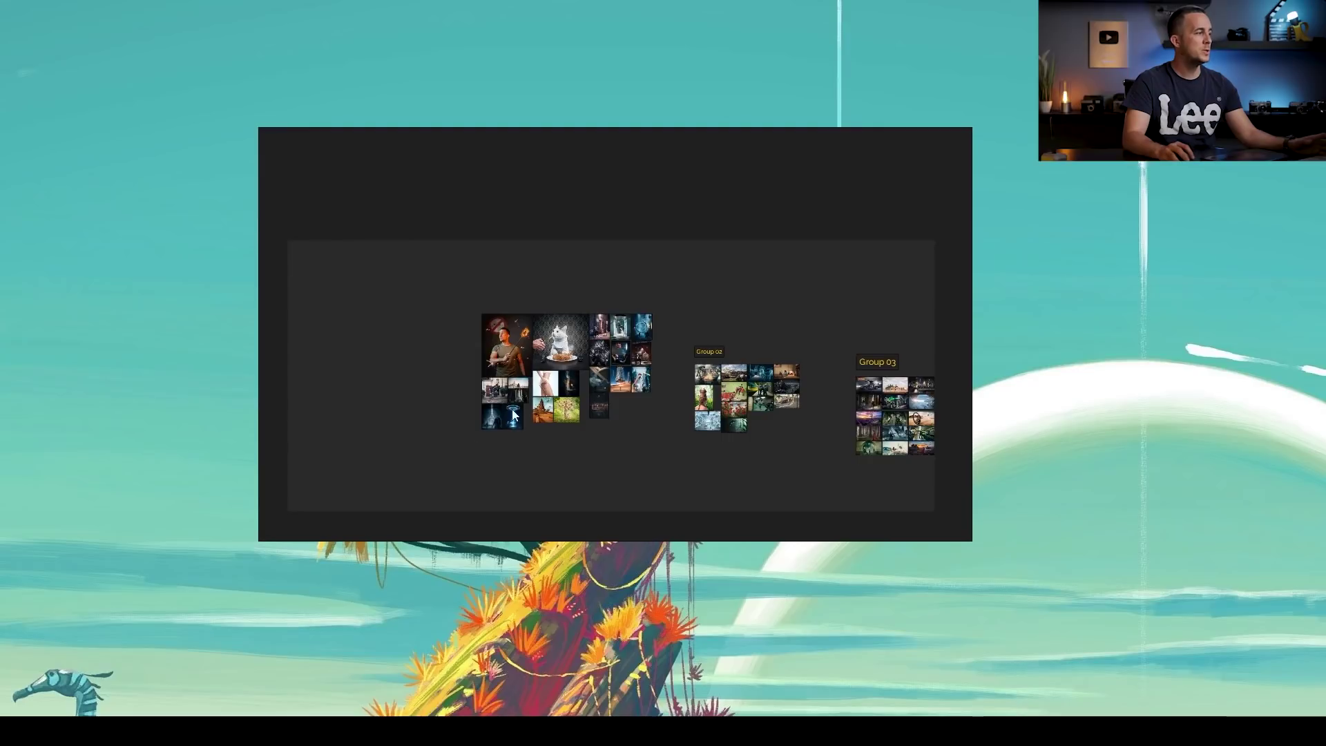
left_click(187, 731)
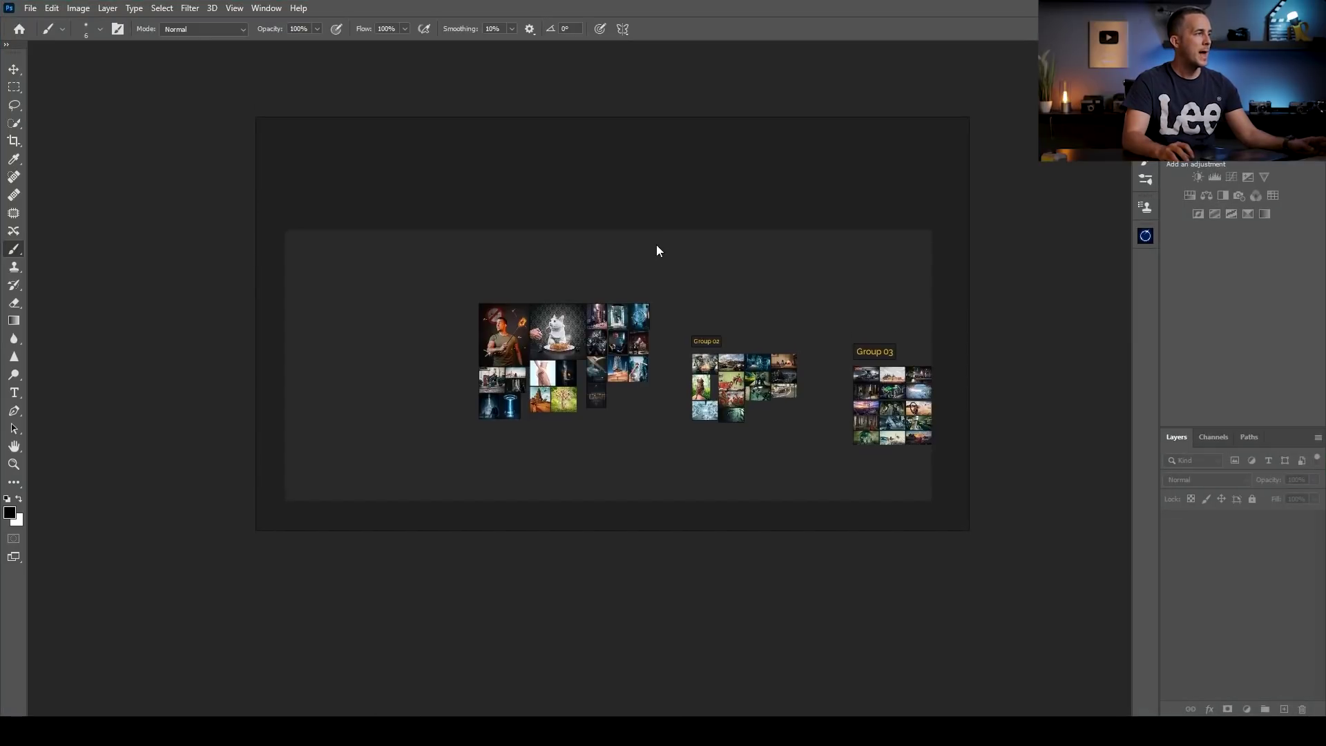
left_click(30, 7)
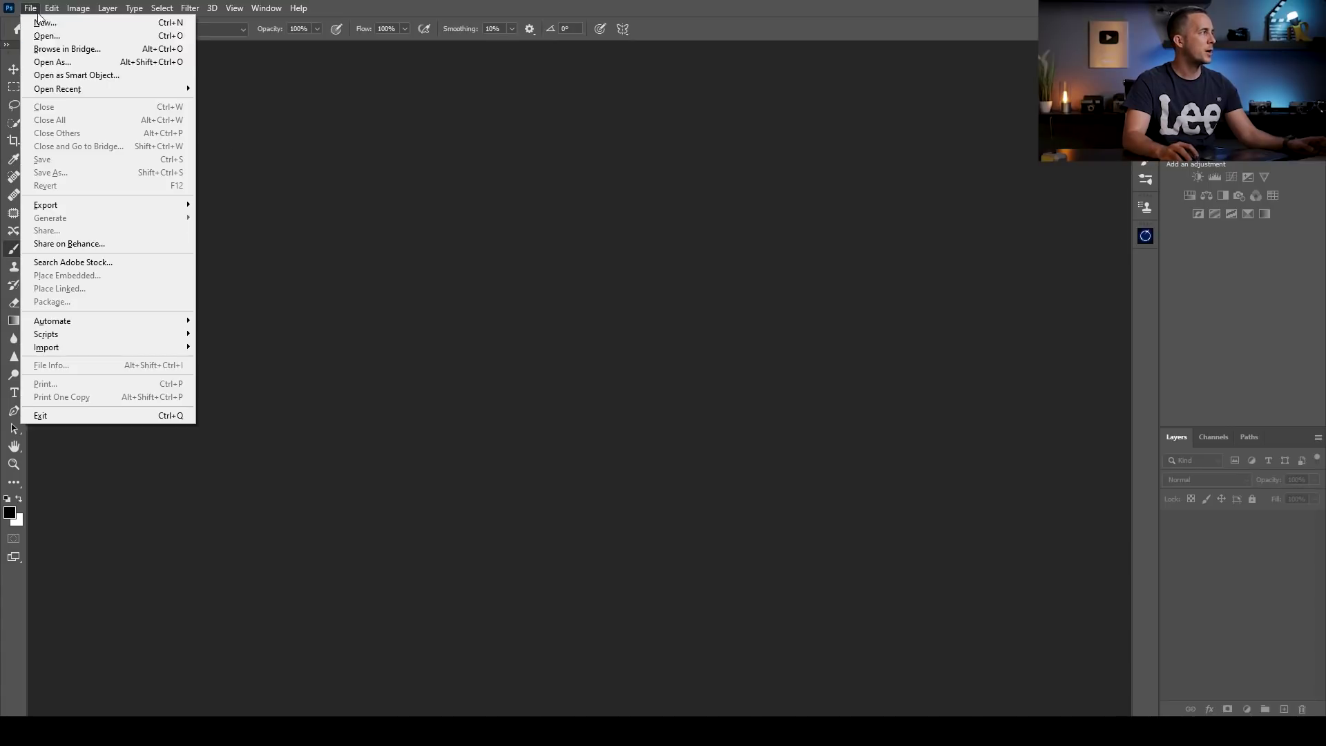
left_click(62, 36)
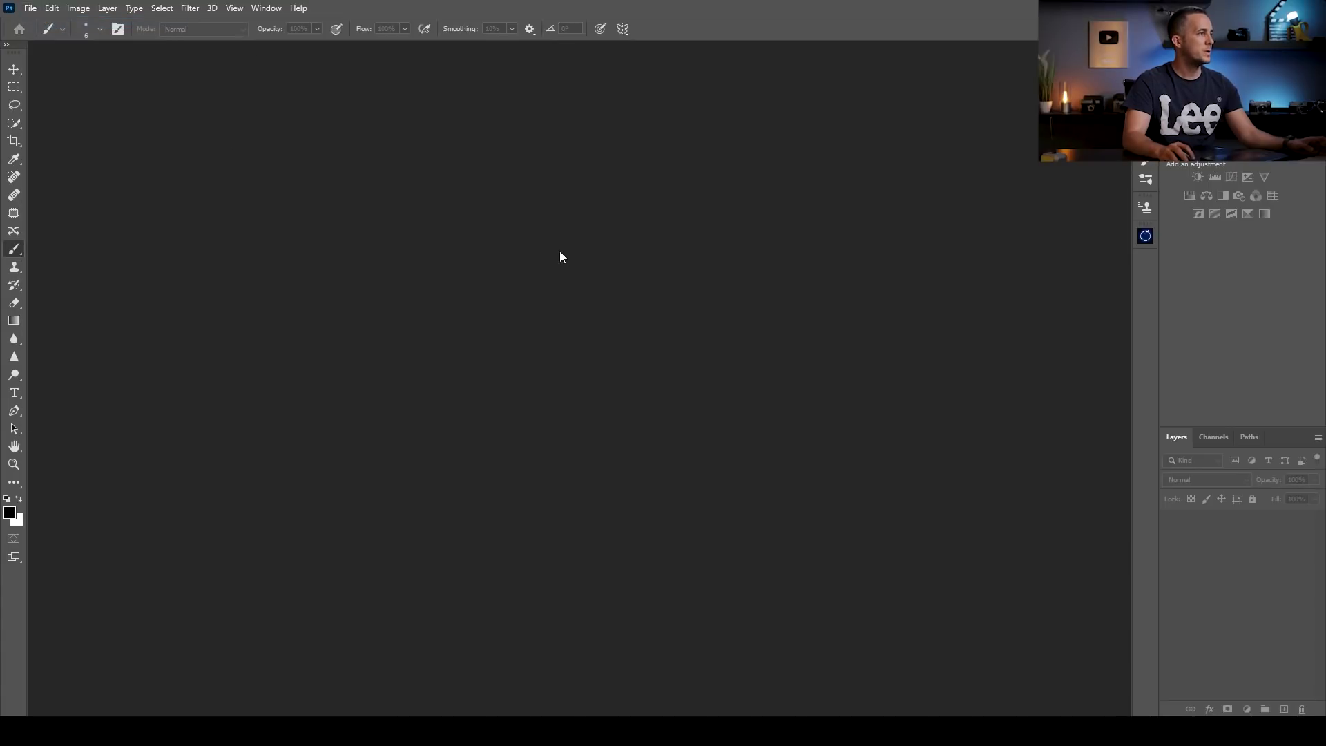
key("Return")
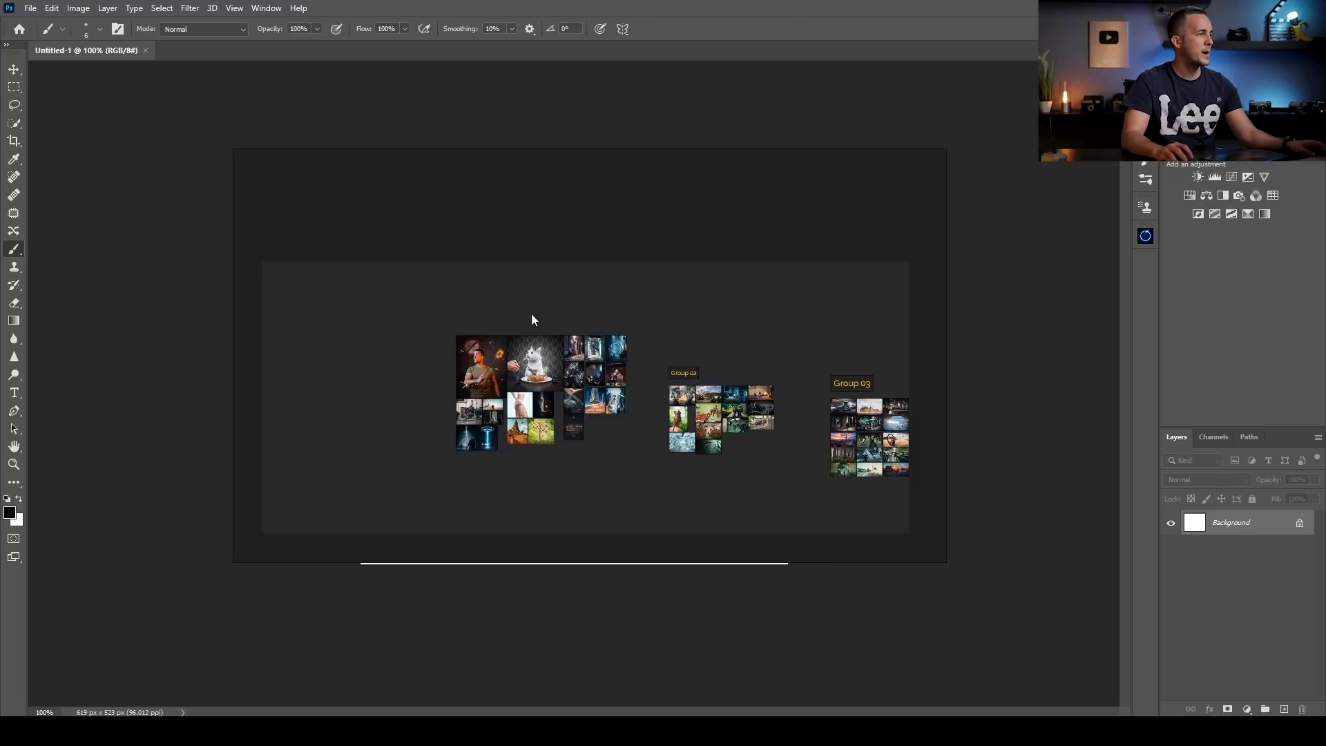
Step: Keep the PureRef board always on top and move it aside to uncover part of the white canvas
right_click(561, 291)
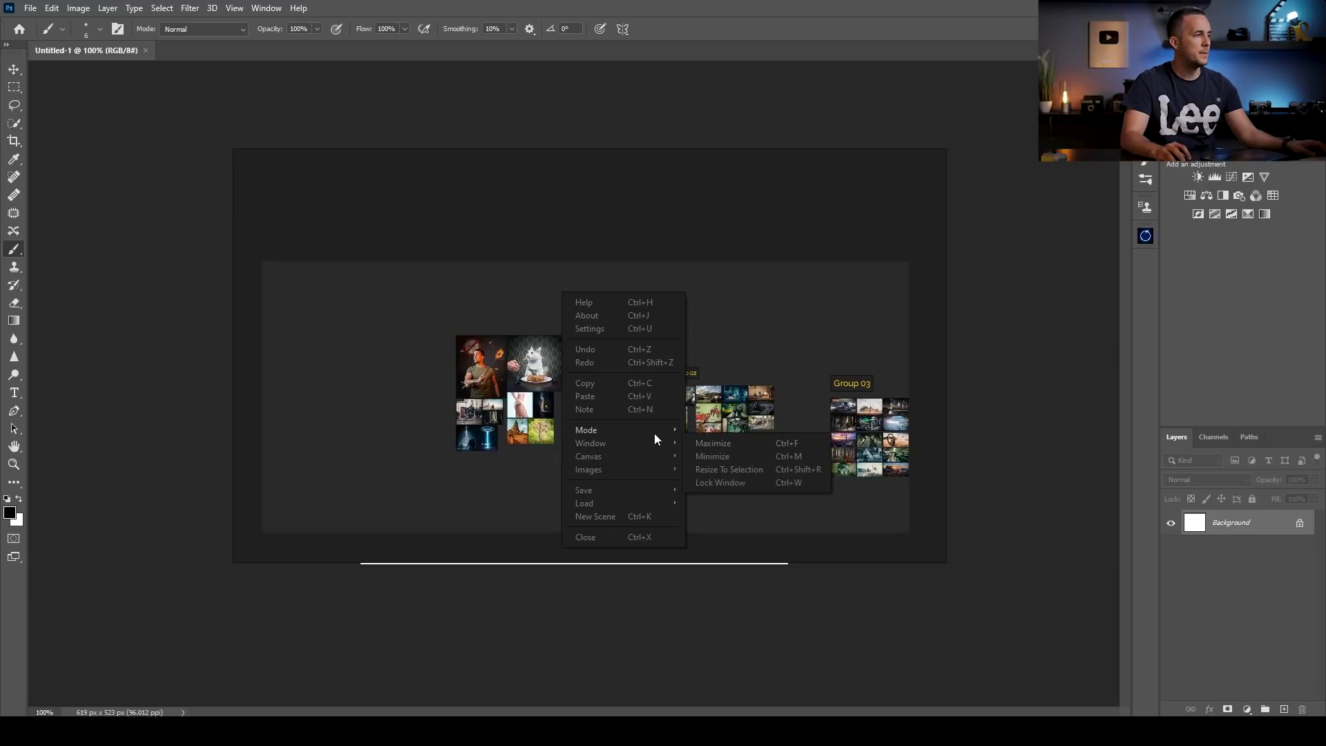
mouse_move(649, 429)
left_click(721, 456)
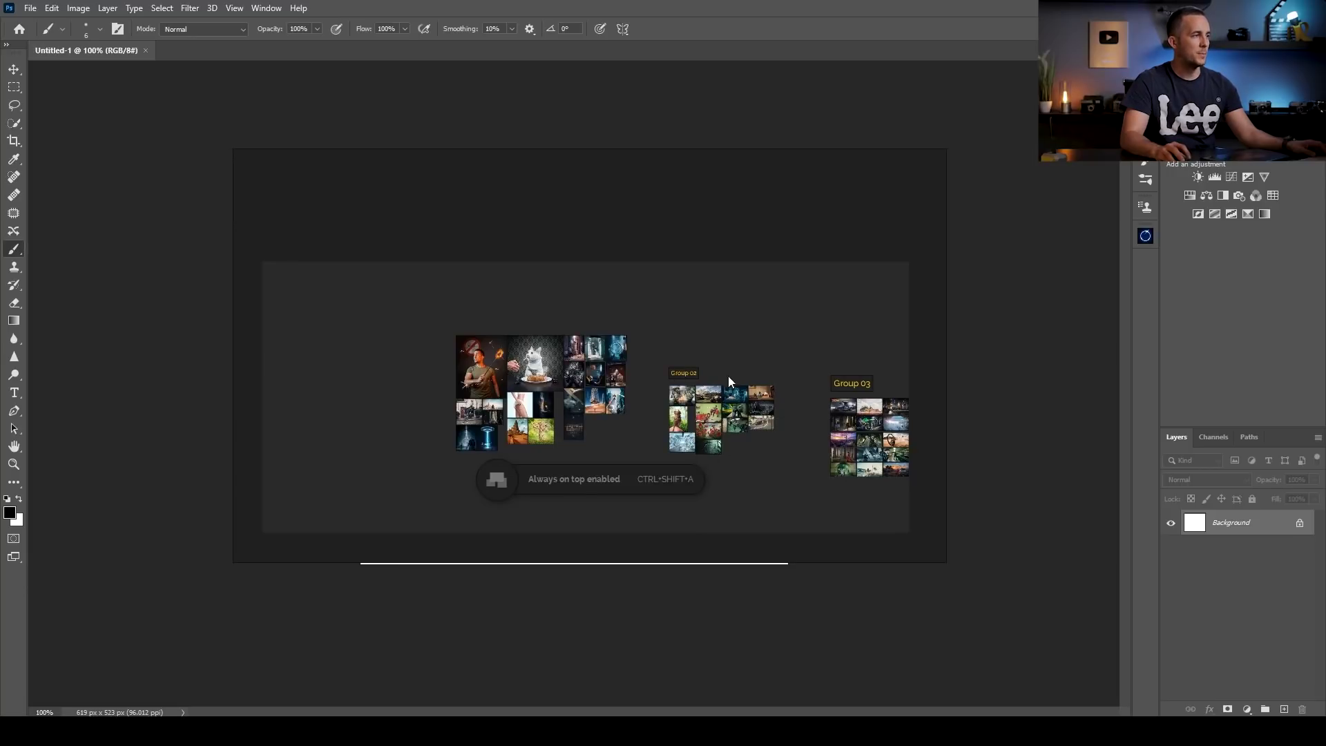
left_click_drag(752, 321, 955, 258)
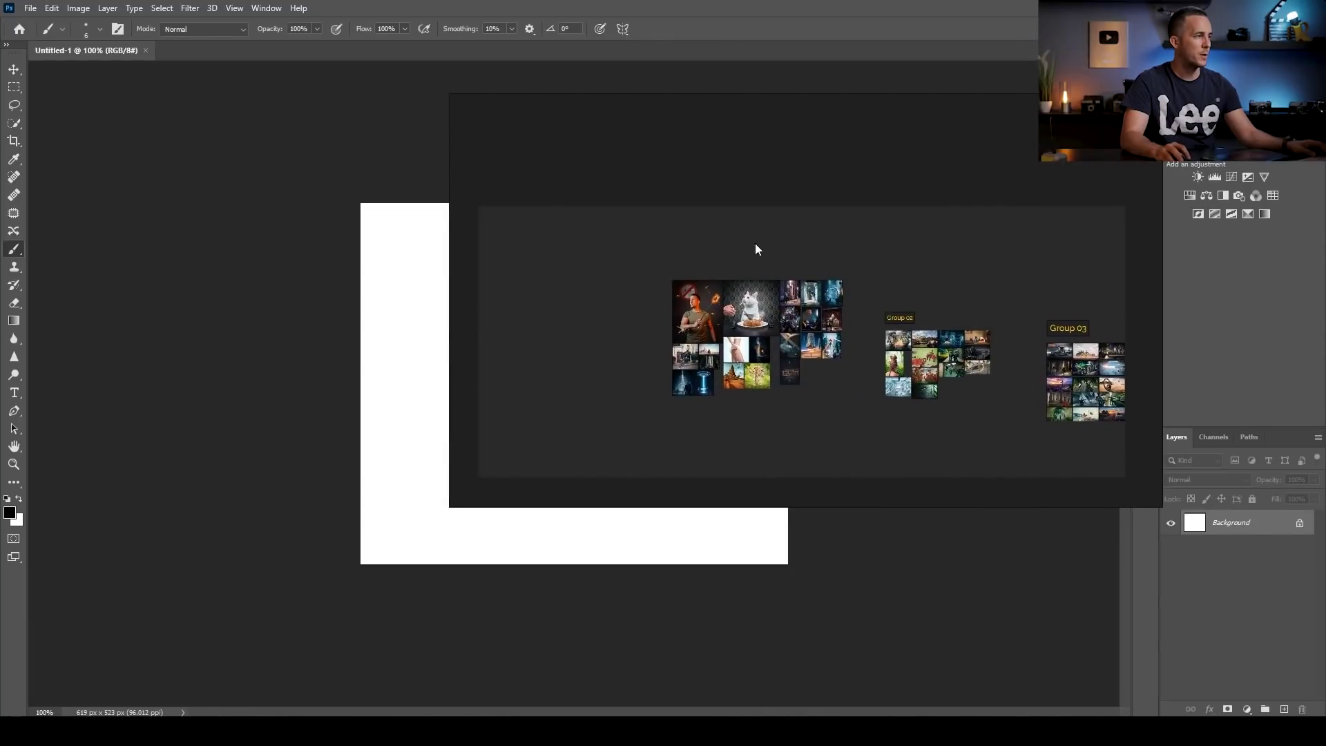
Step: Zoom in on the cat image and shrink the reference window until it frames mainly the cat
scroll(707, 299, "up", 6)
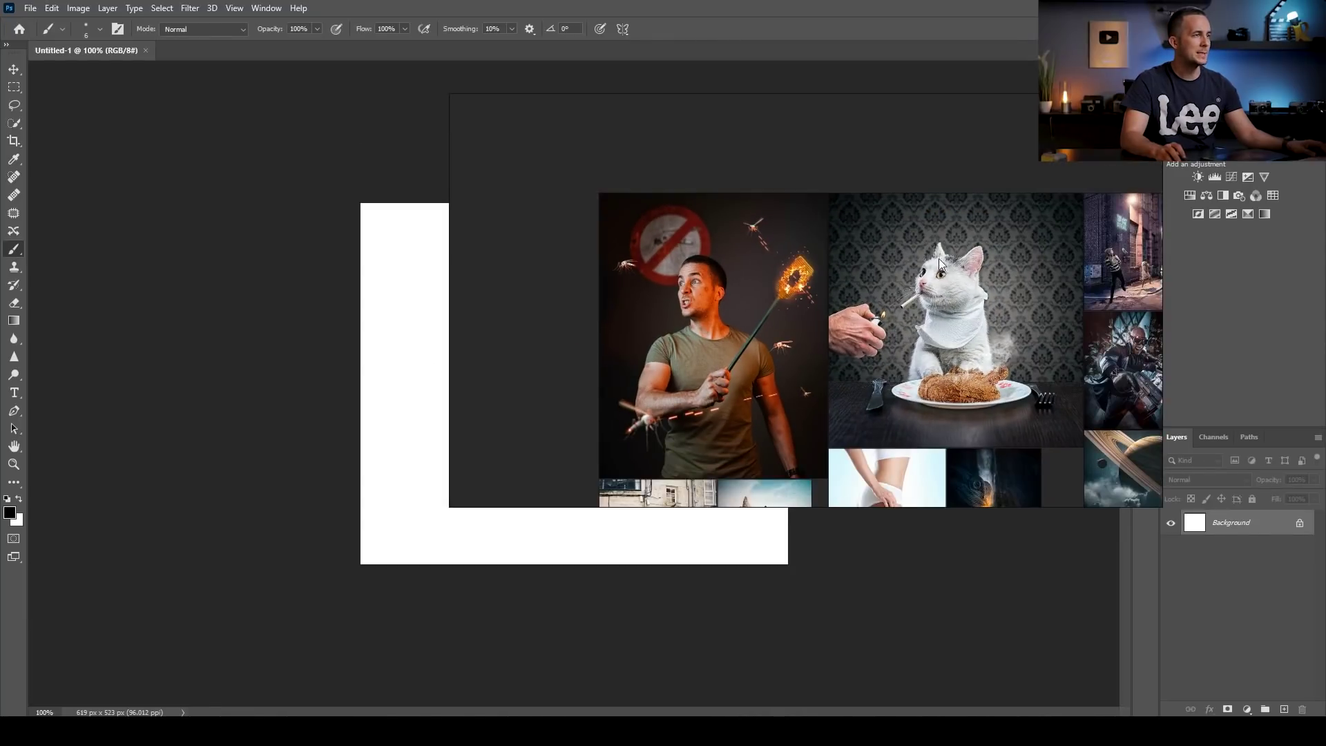
left_click_drag(948, 262, 819, 236)
left_click_drag(454, 498, 691, 468)
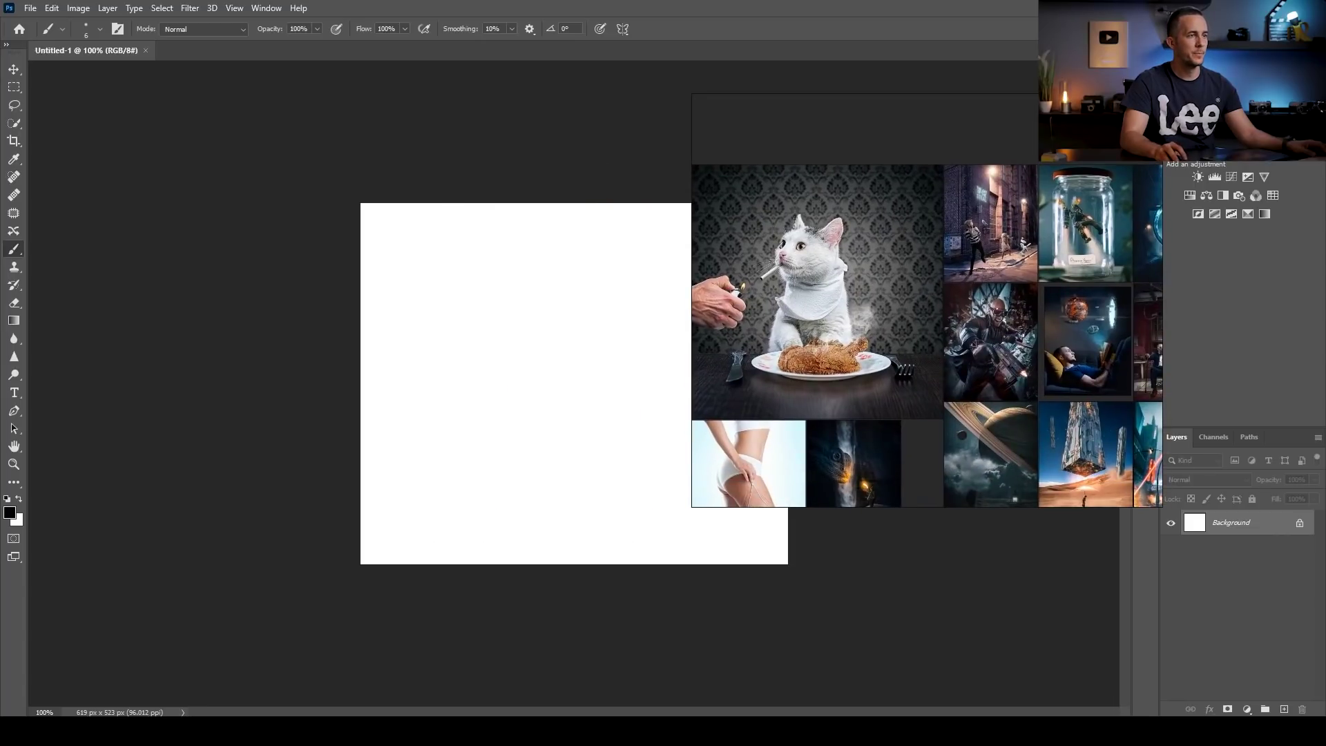
left_click_drag(1162, 291, 939, 332)
left_click_drag(832, 508, 832, 412)
Step: Place the small reference window over the white canvas and enlarge the cat inside it
left_click_drag(865, 295, 616, 380)
scroll(560, 349, "up", 2)
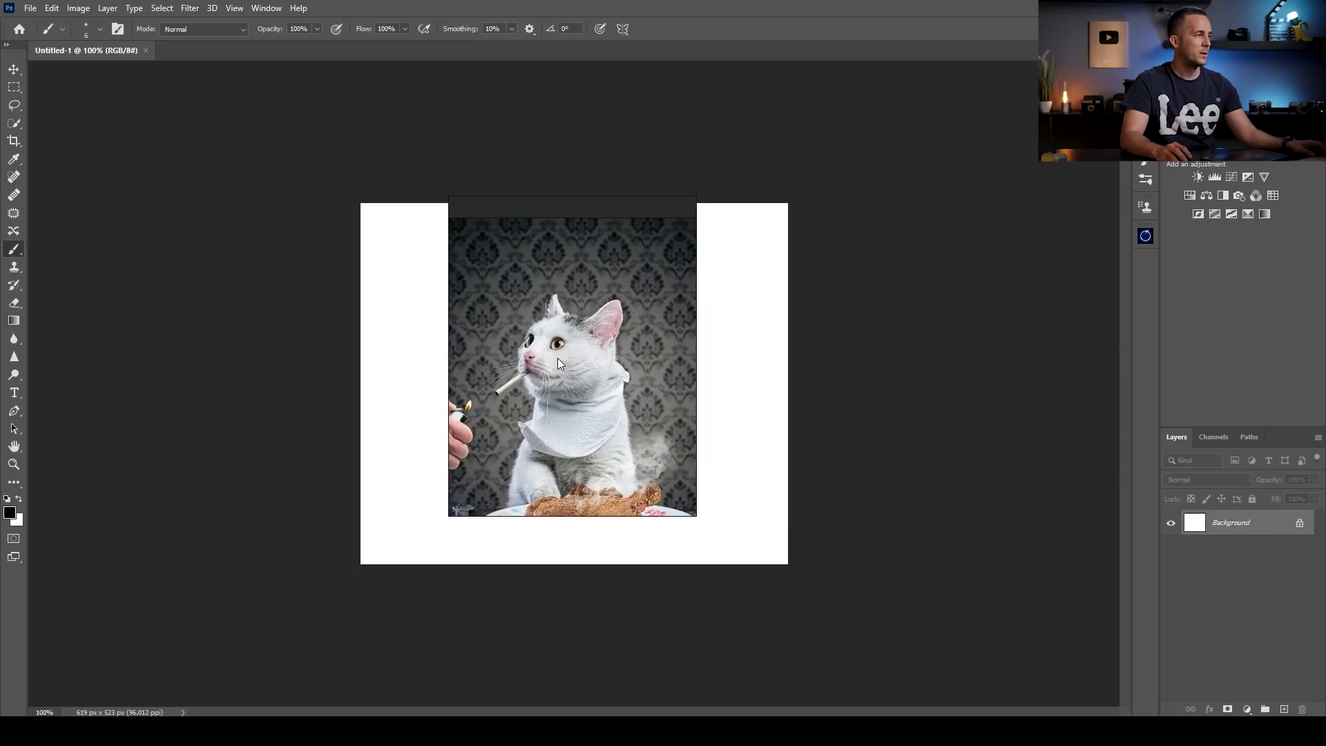
scroll(565, 356, "up", 3)
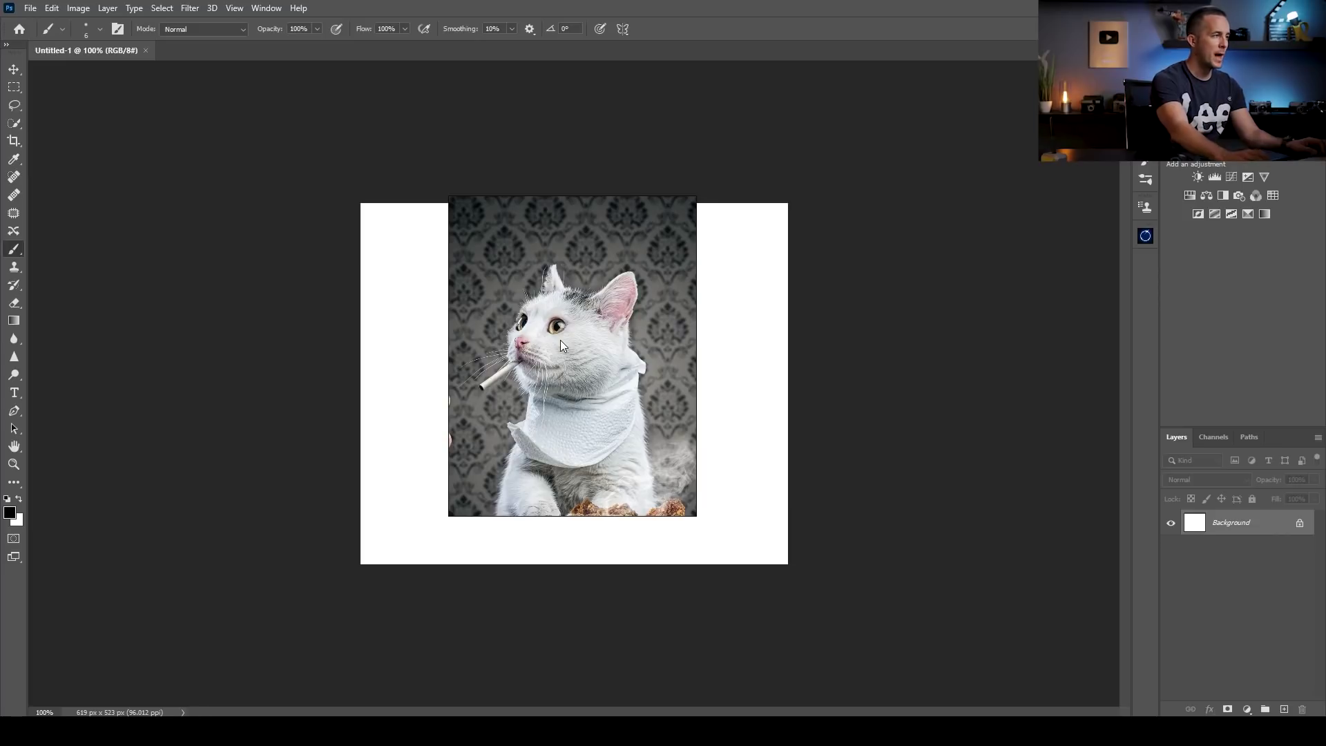
Step: Lower the reference window's opacity until it is semi-transparent, and adjust the cat's placement over the canvas
scroll(561, 340, "down", 3)
scroll(560, 339, "down", 4)
scroll(561, 339, "down", 1)
left_click_drag(528, 352, 591, 326)
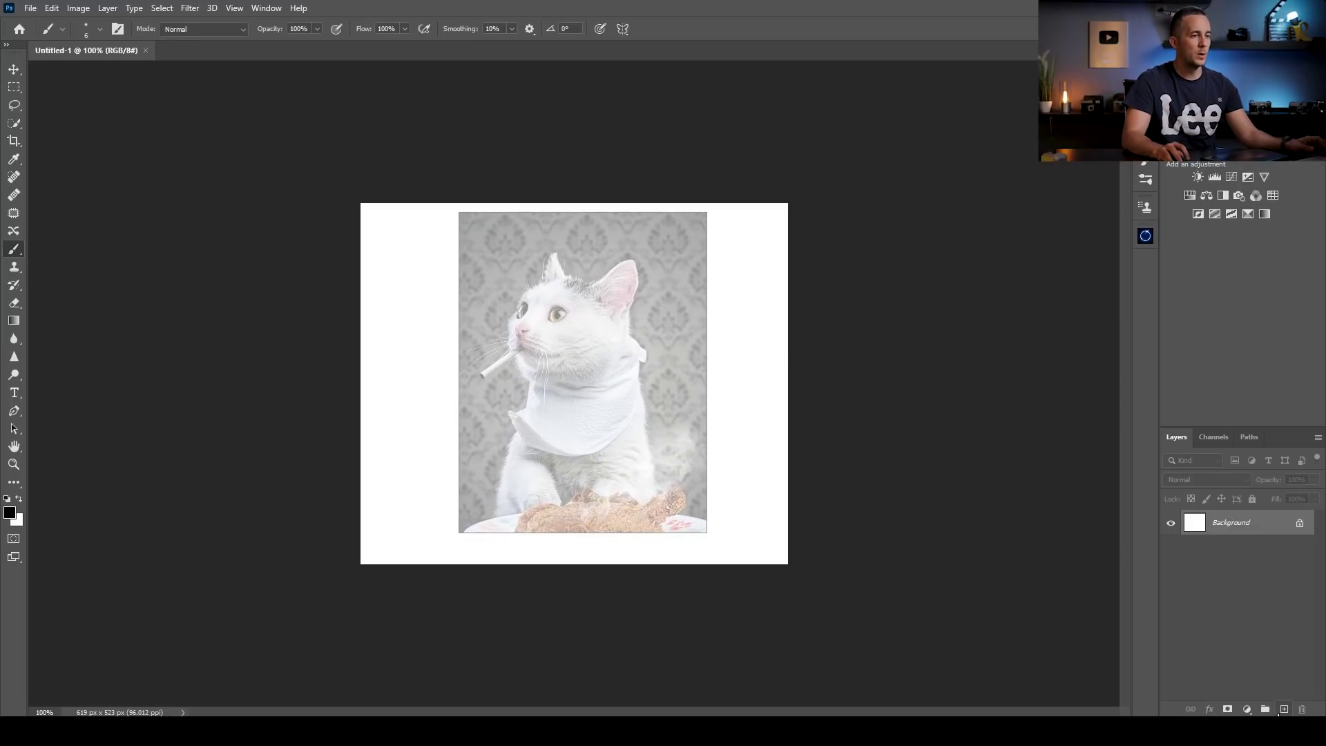
Step: Add a new layer to the Photoshop document, try a brush stroke over the cat reference, and undo it
left_click(1283, 709)
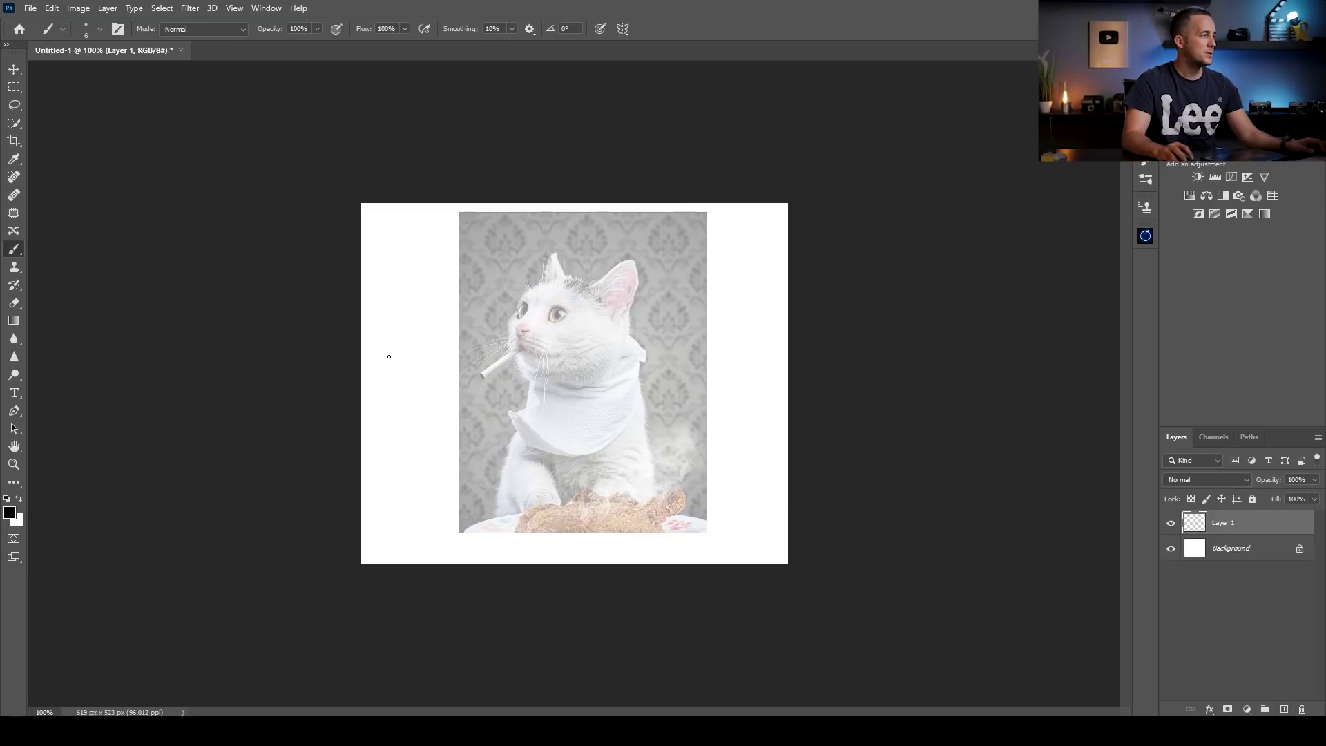
mouse_move(432, 333)
left_mouse_down()
mouse_move(483, 309)
mouse_move(565, 306)
mouse_move(536, 326)
left_mouse_up()
key("ctrl+z")
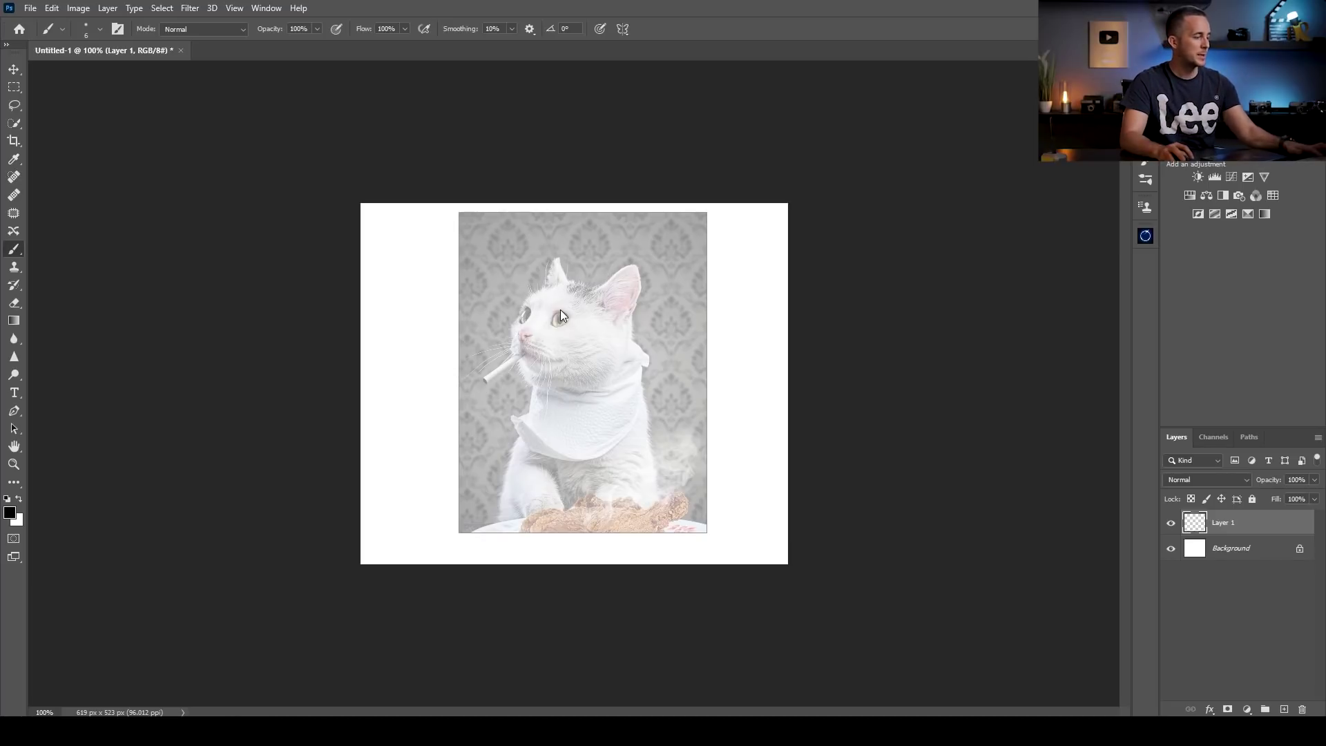
Step: Make the reference window ignore mouse events and trace the cat's outline in black with the brush on the new layer
key("ctrl+t")
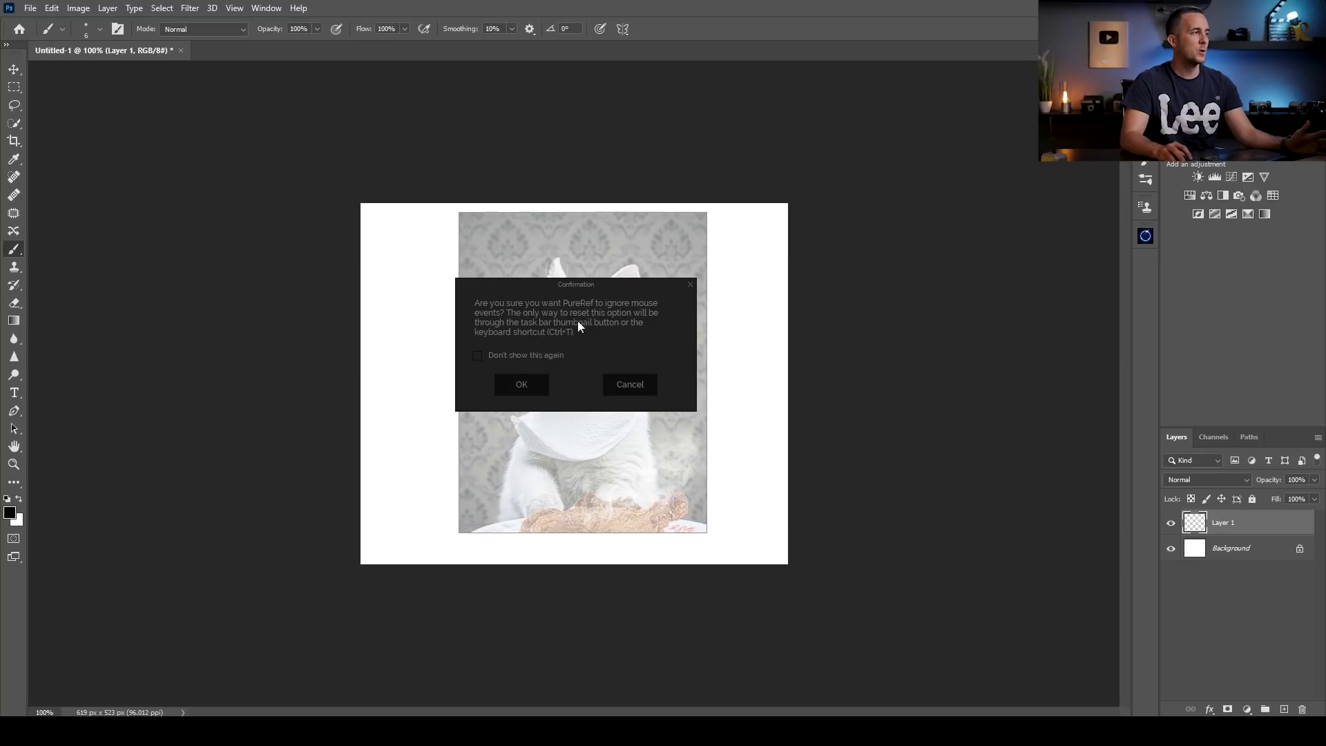
left_click(523, 384)
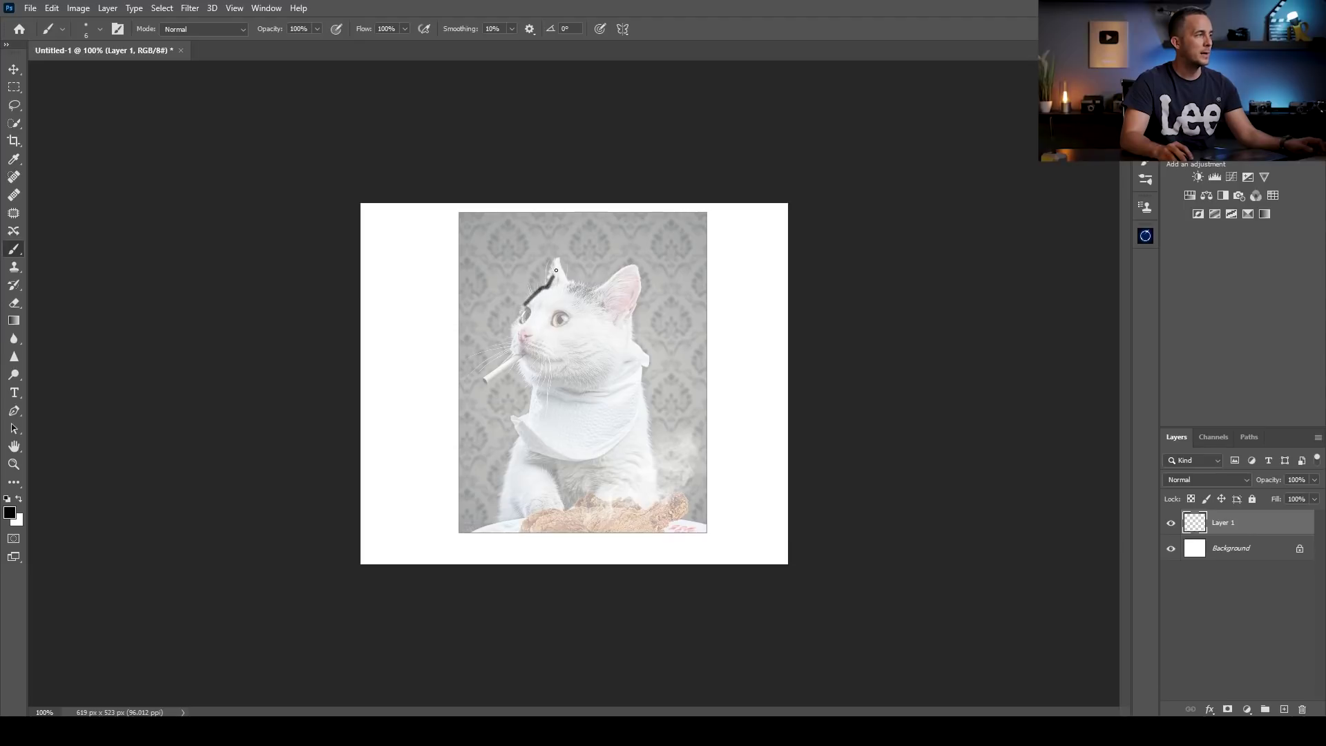
mouse_move(597, 287)
left_mouse_down()
mouse_move(638, 262)
mouse_move(633, 306)
left_mouse_up()
left_click_drag(637, 391, 639, 508)
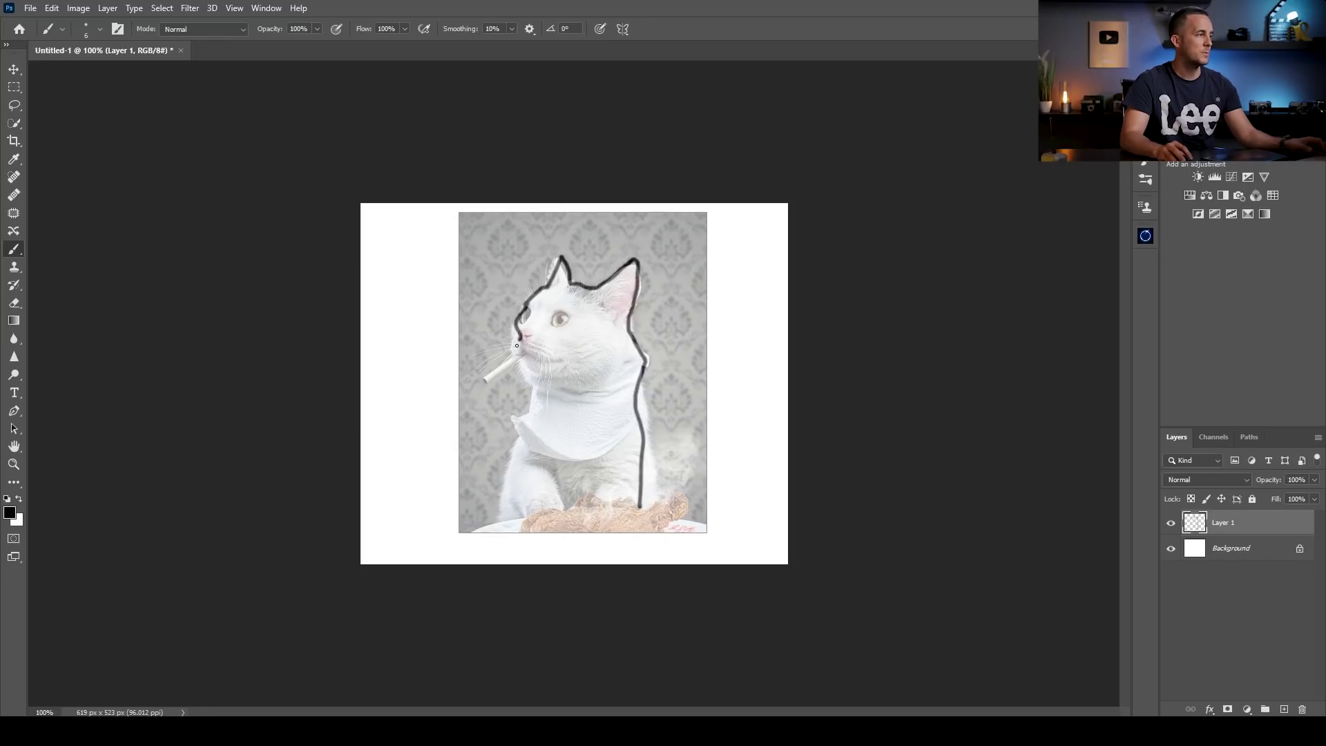
mouse_move(529, 377)
left_mouse_down()
mouse_move(504, 517)
mouse_move(538, 517)
left_mouse_up()
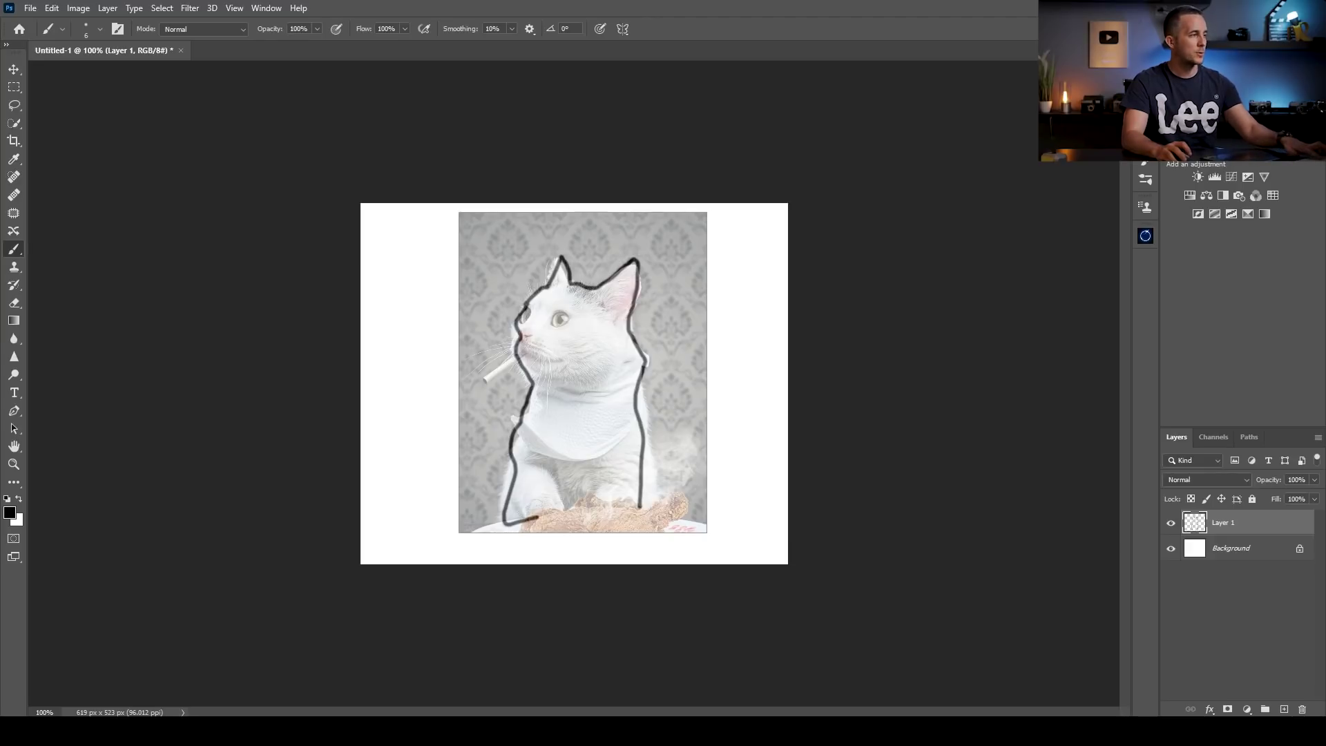
Step: Make the reference window respond to the mouse again, restore its full opacity, and reposition it over the canvas
key("ctrl+t")
mouse_move(587, 376)
left_mouse_down()
mouse_move(1048, 297)
mouse_move(682, 363)
mouse_move(610, 357)
left_mouse_up()
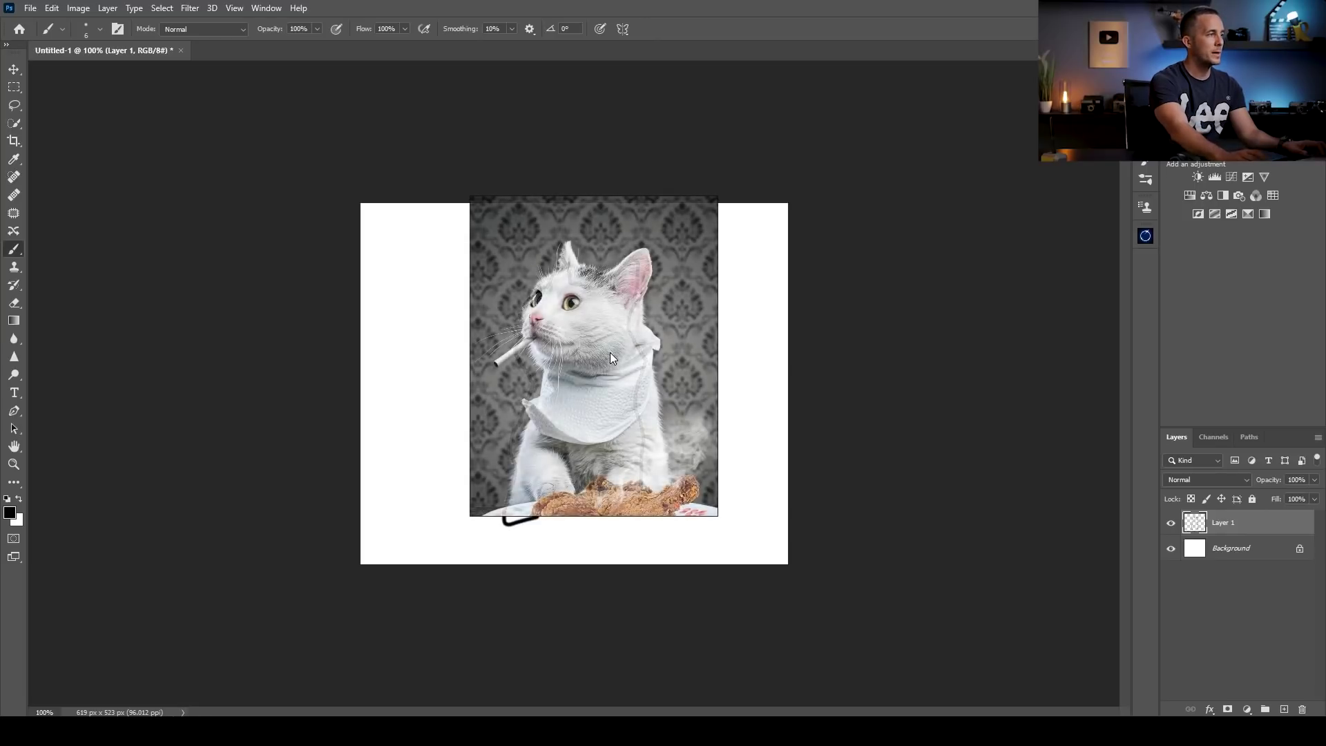
left_click_drag(610, 352, 552, 384)
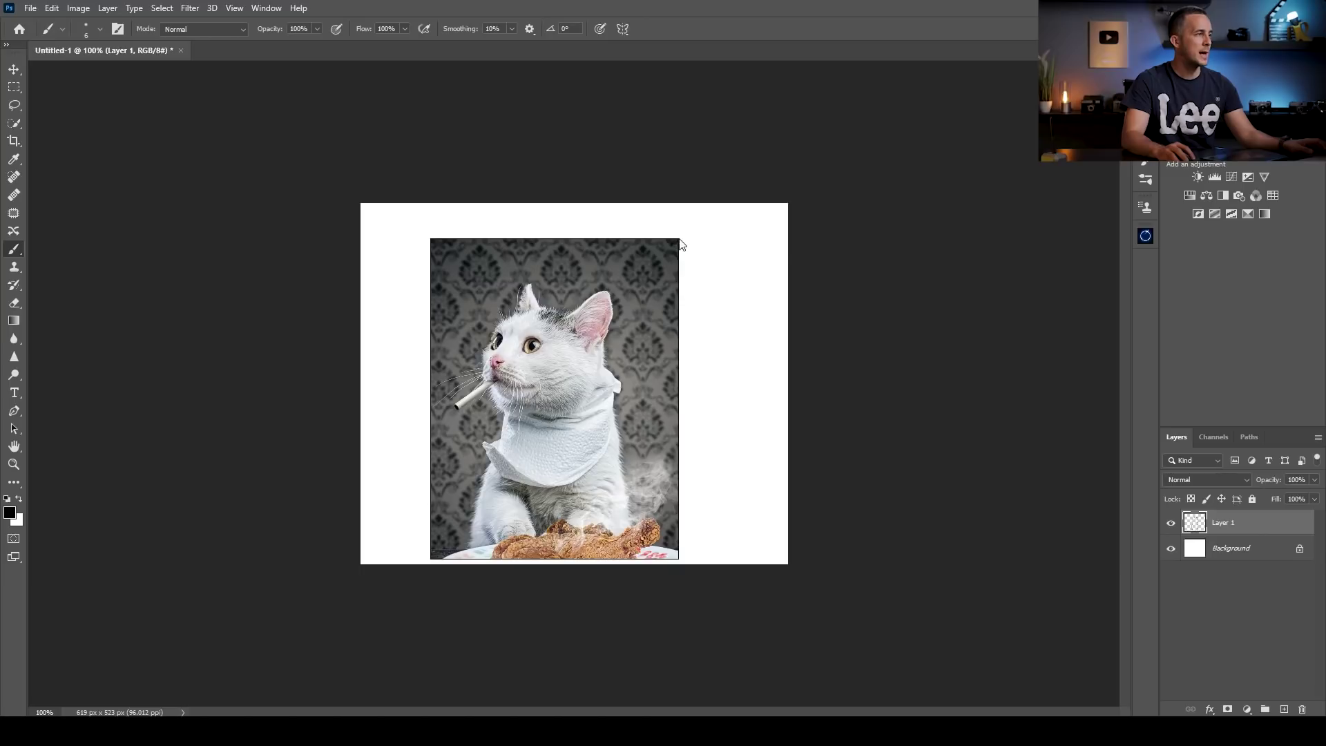
Step: Enlarge the reference window, zoom out to show all image groups, and deselect the cat image
left_click_drag(677, 238, 889, 202)
scroll(678, 299, "down", 8)
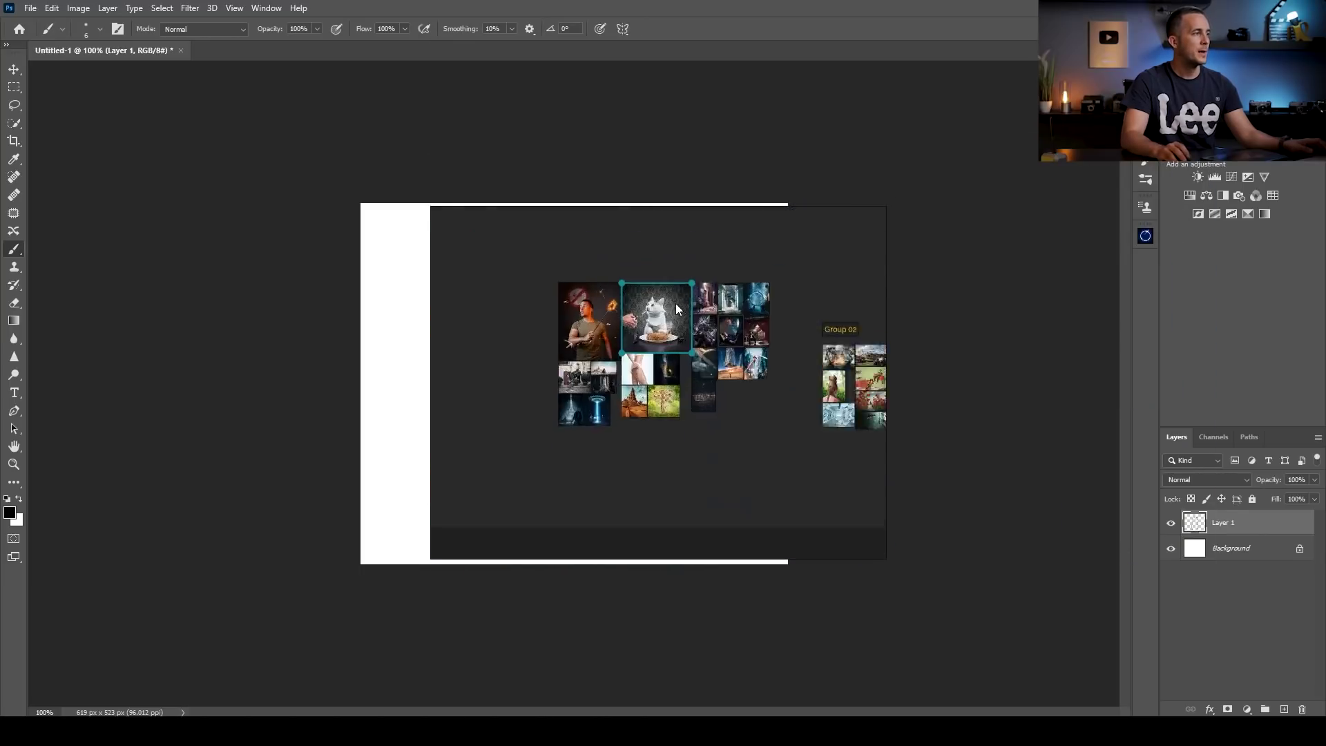
scroll(614, 309, "down", 4)
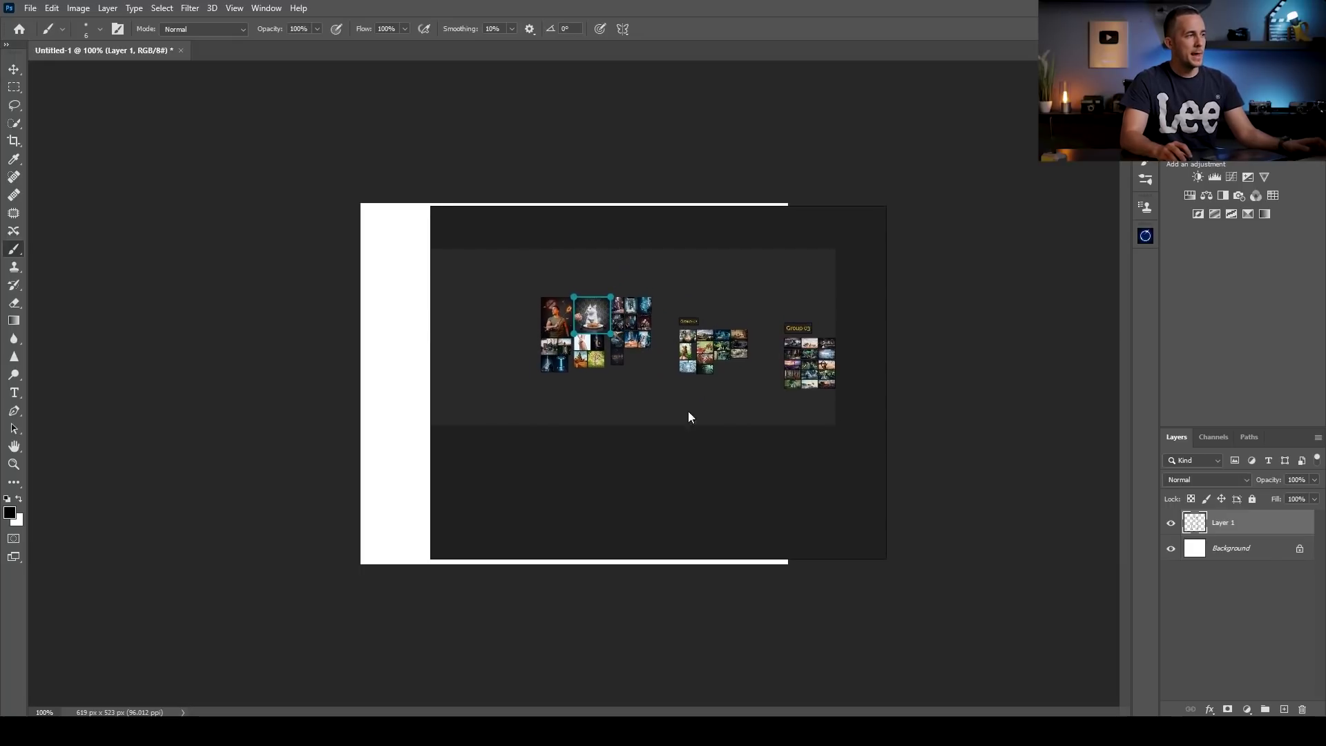
left_click(537, 301)
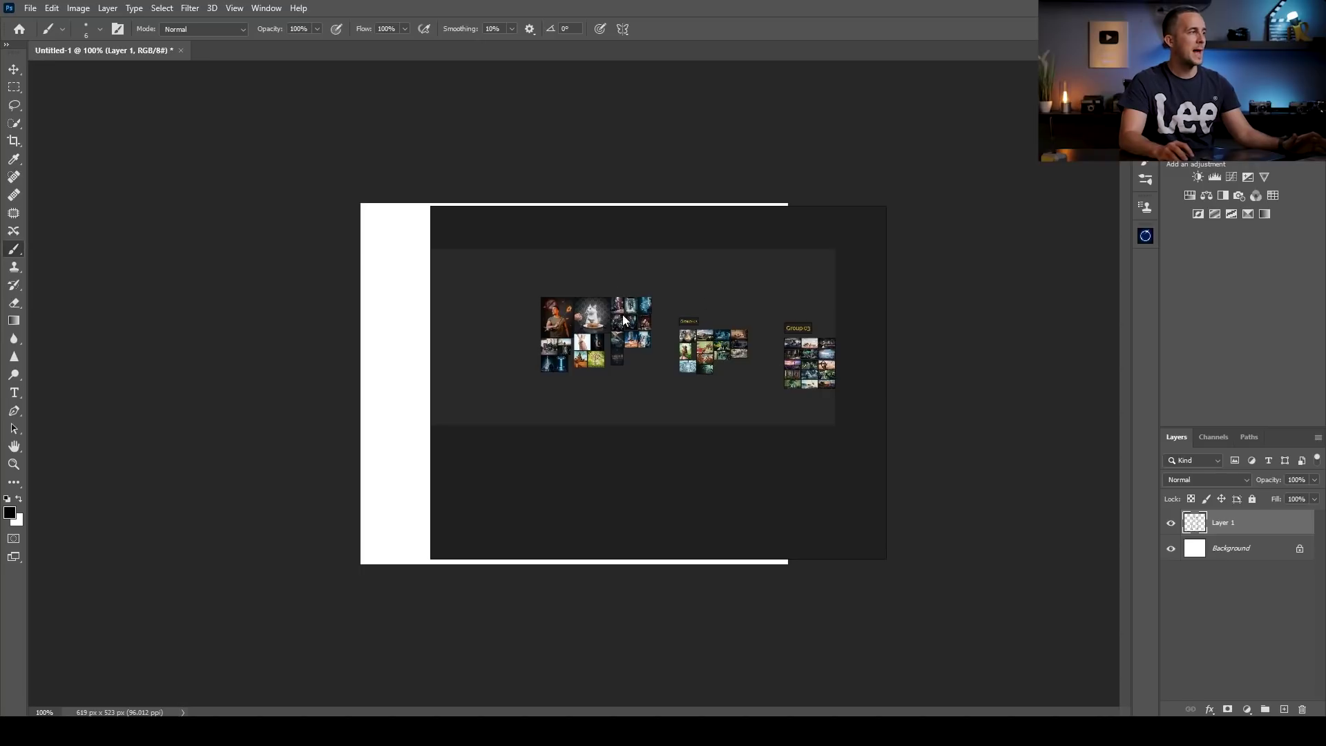
Step: Show the reference board's save options
right_click(562, 267)
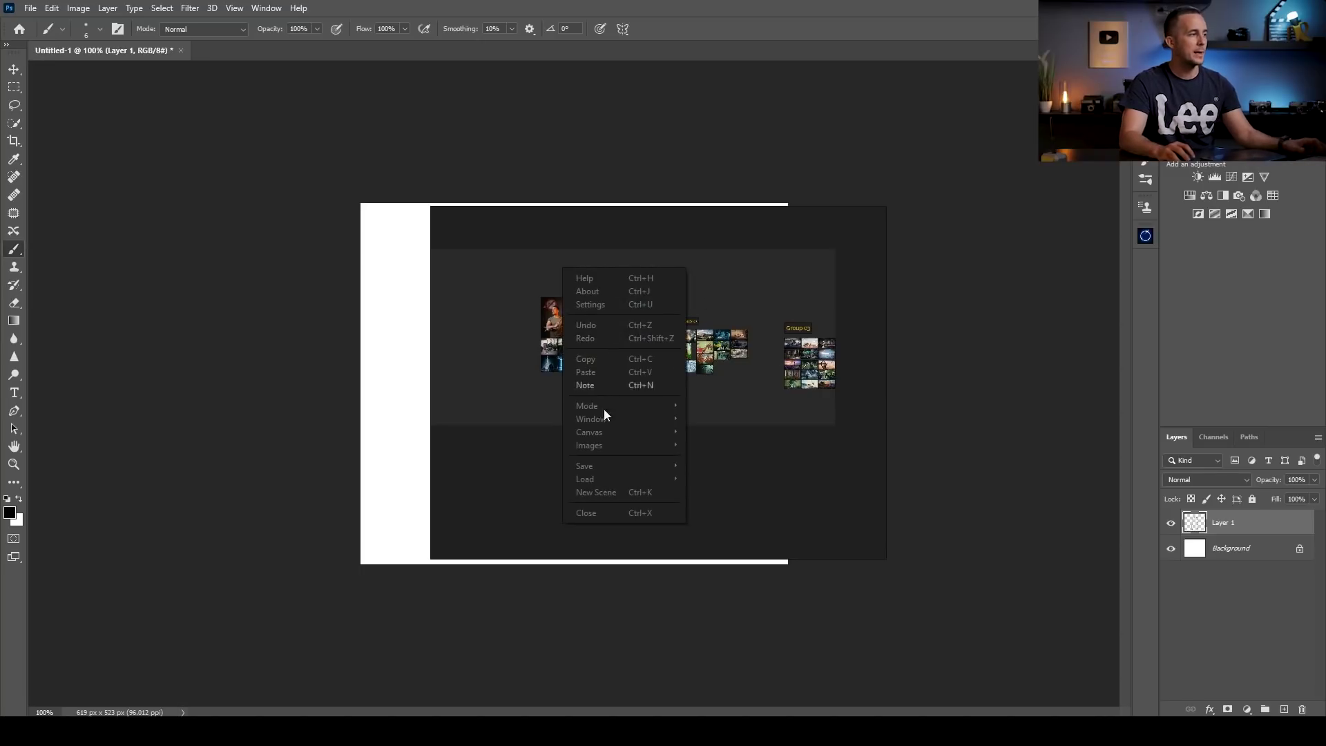
mouse_move(608, 465)
mouse_move(743, 491)
left_click(740, 530)
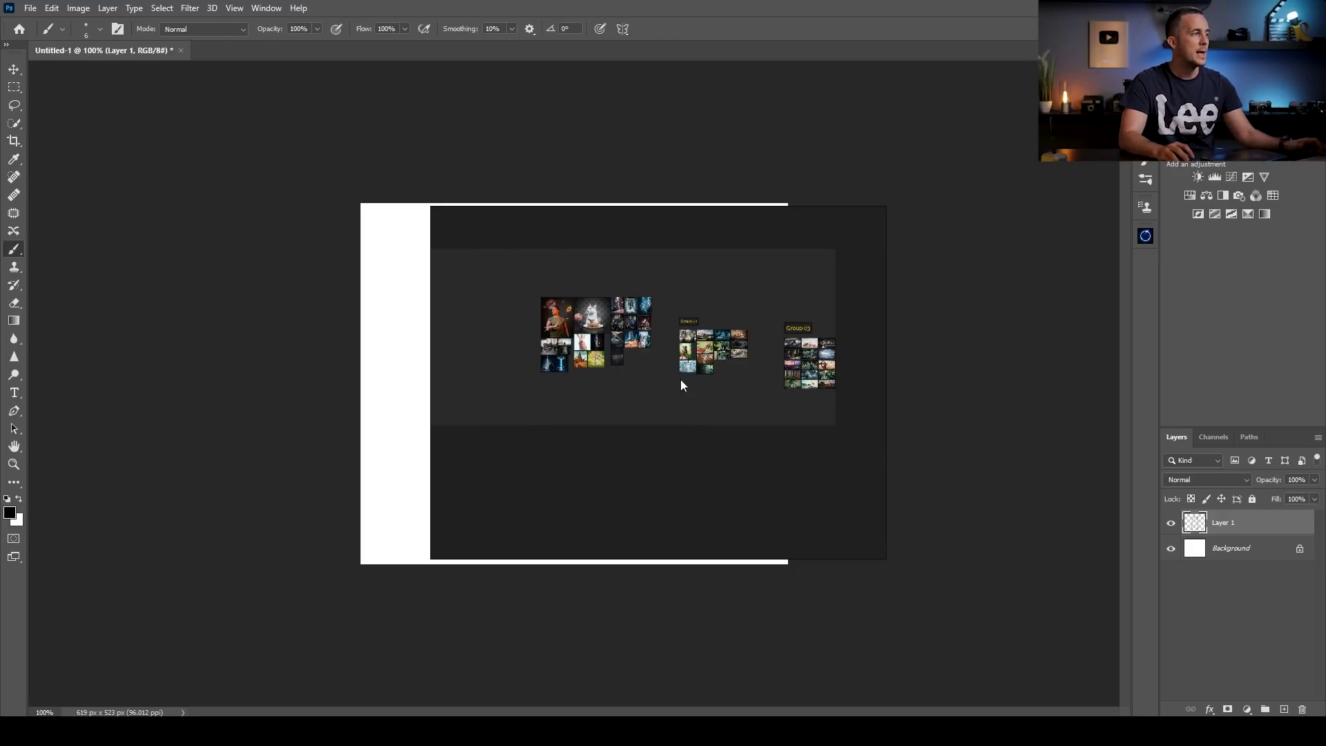
Step: Load the recently used scene SciFi Grad.pur on the reference board and bring its images into view
right_click(493, 289)
mouse_move(526, 499)
mouse_move(650, 513)
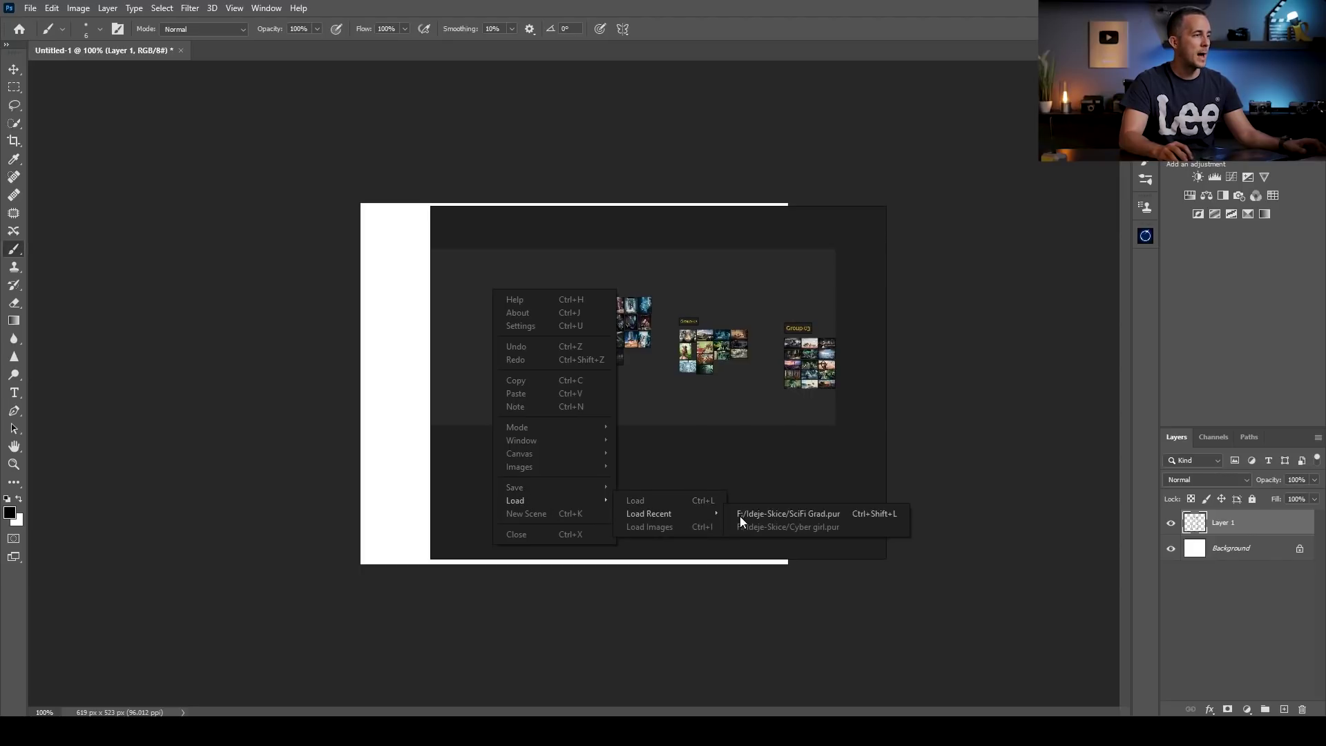
left_click(768, 514)
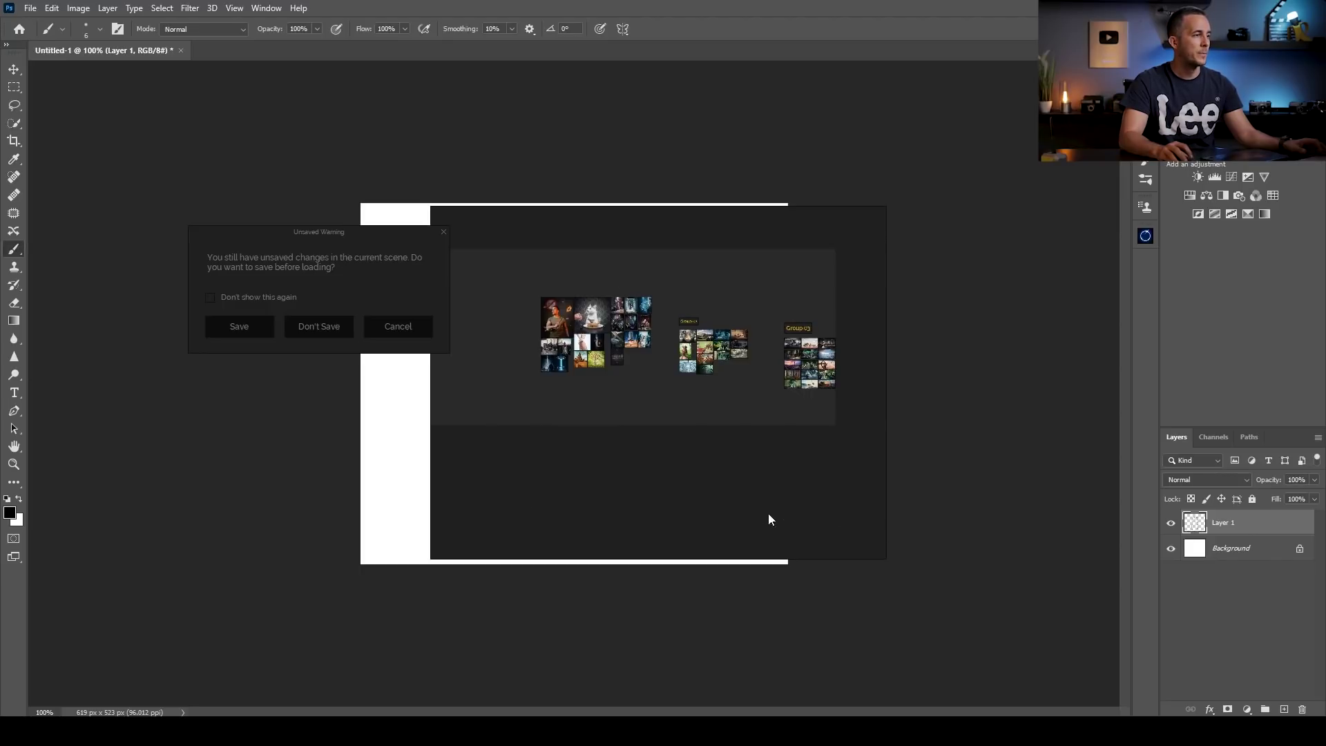
left_click(269, 330)
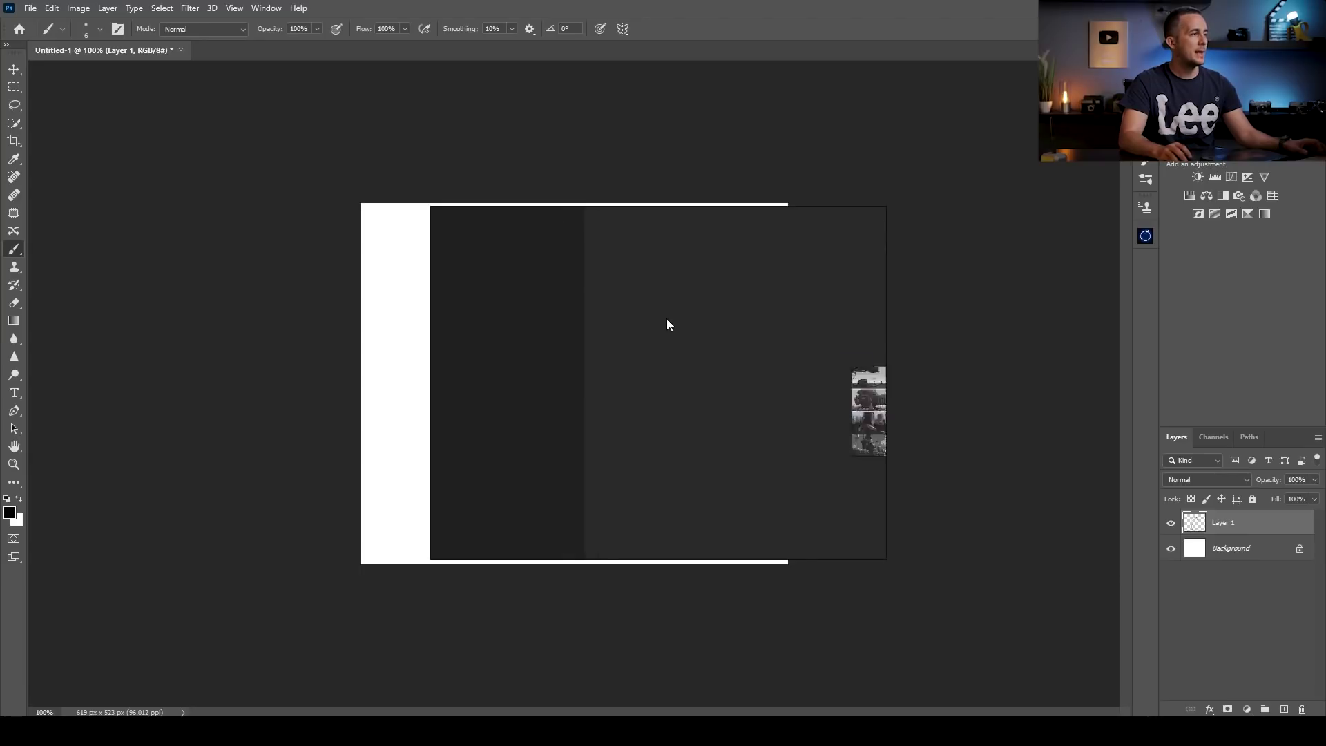
left_click_drag(532, 329, 517, 271)
scroll(669, 342, "down", 2)
mouse_move(673, 334)
left_mouse_down()
mouse_move(676, 287)
mouse_move(662, 315)
mouse_move(686, 334)
mouse_move(667, 283)
mouse_move(689, 324)
left_mouse_up()
scroll(663, 307, "up", 3)
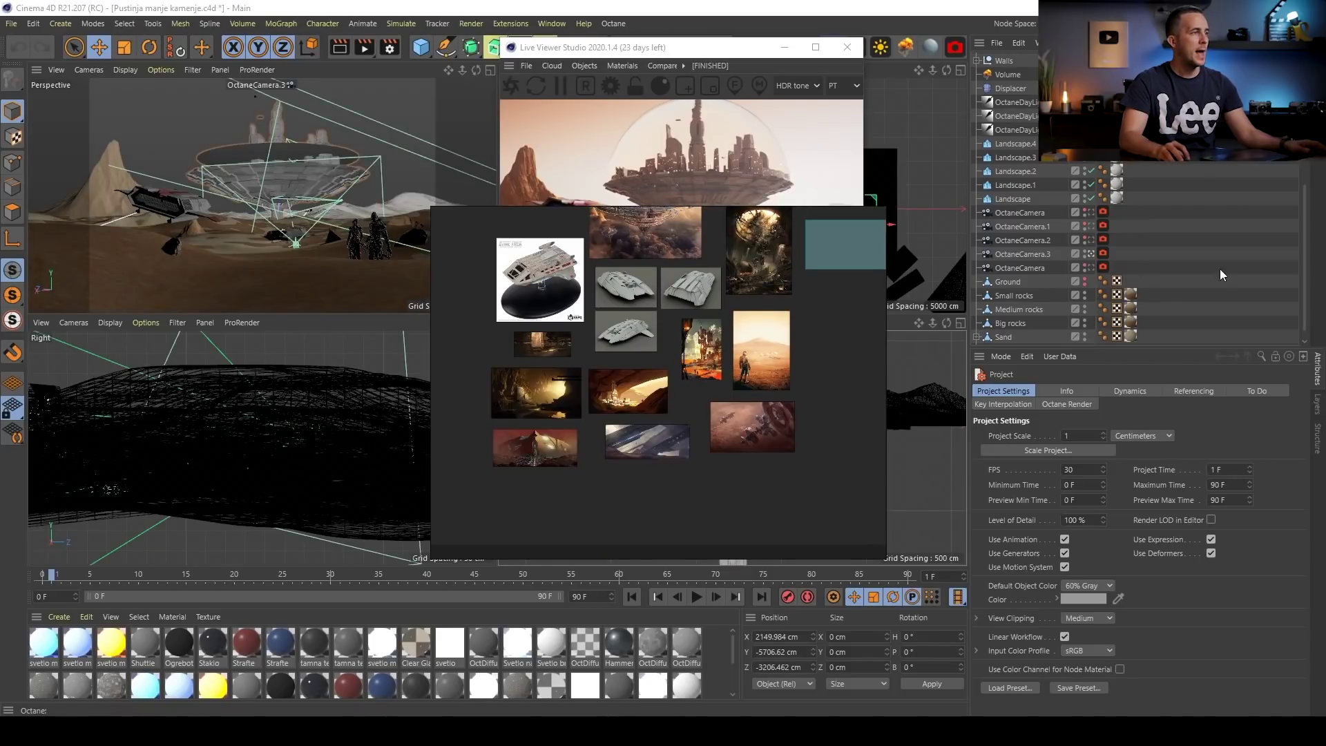
Step: In Cinema 4D, reduce the reference window's height and width and place it over the object list beside the render preview
left_click_drag(870, 221, 1323, 259)
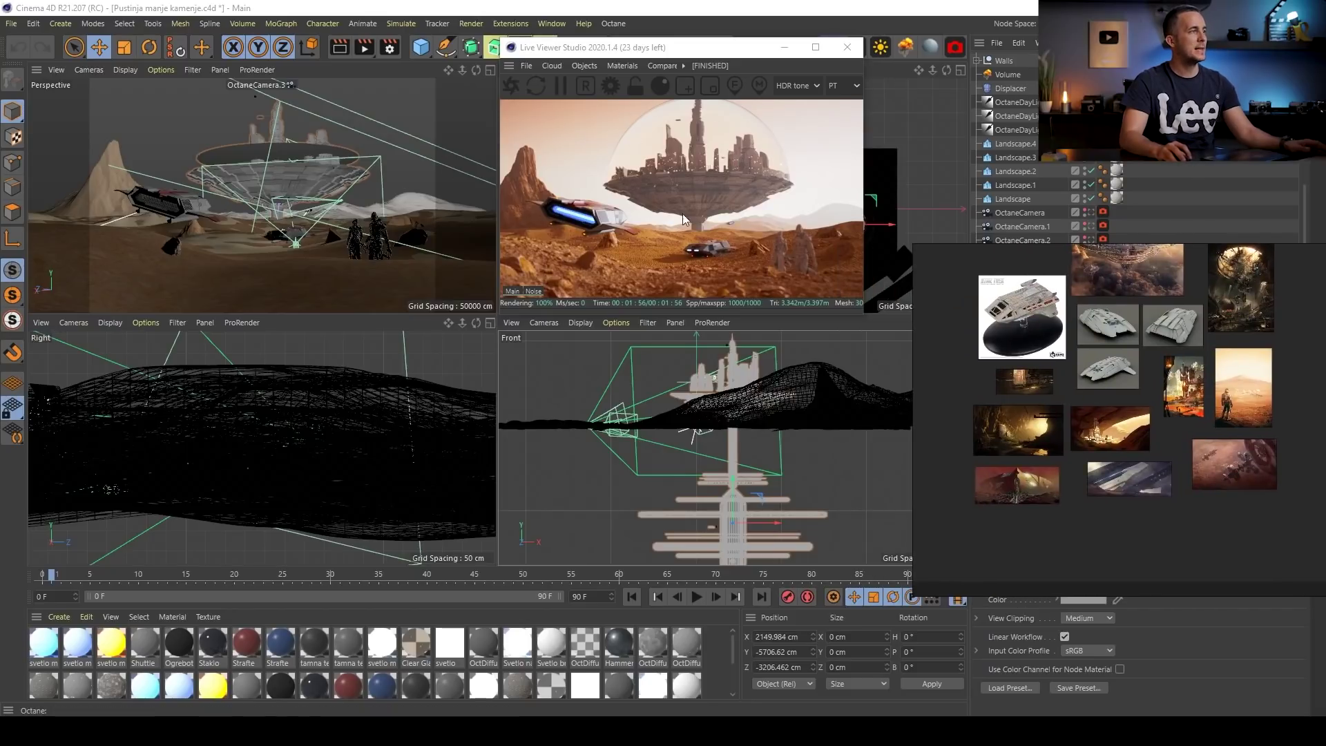
left_click_drag(1061, 244, 1061, 347)
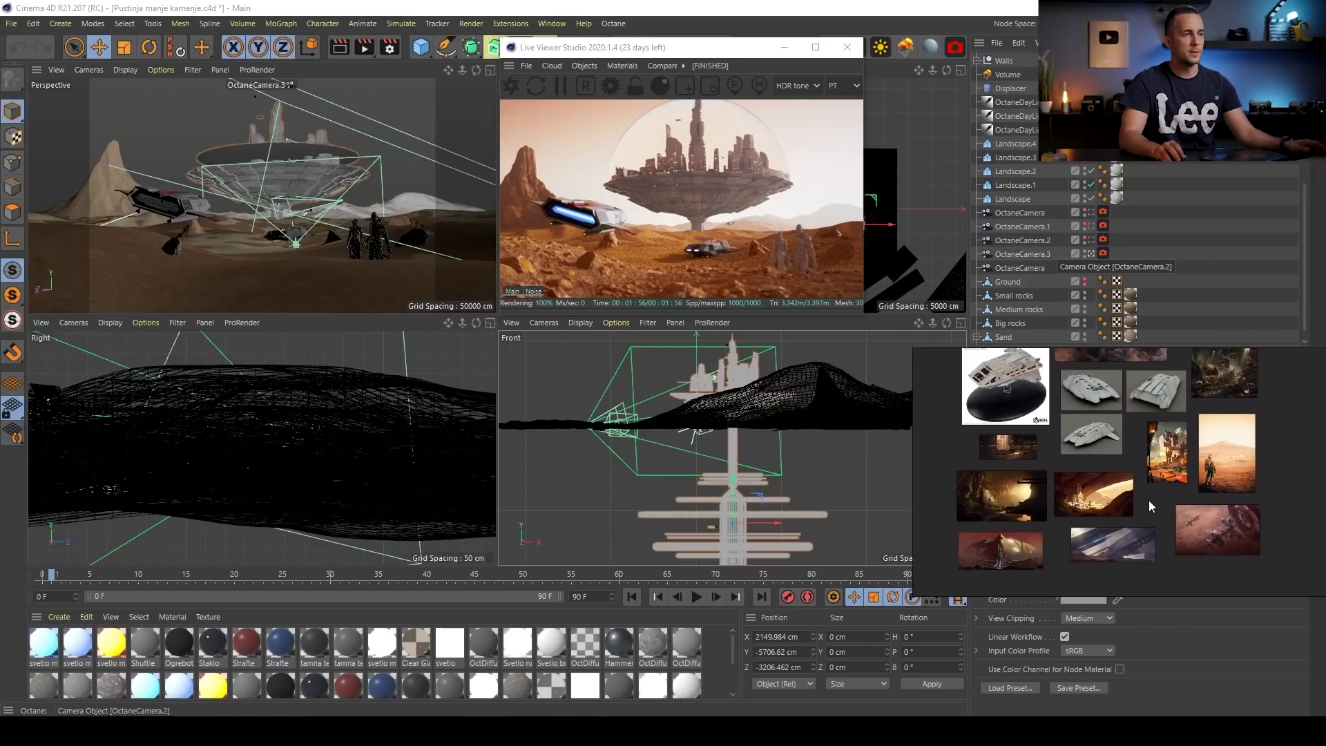
scroll(1109, 411, "up", 4)
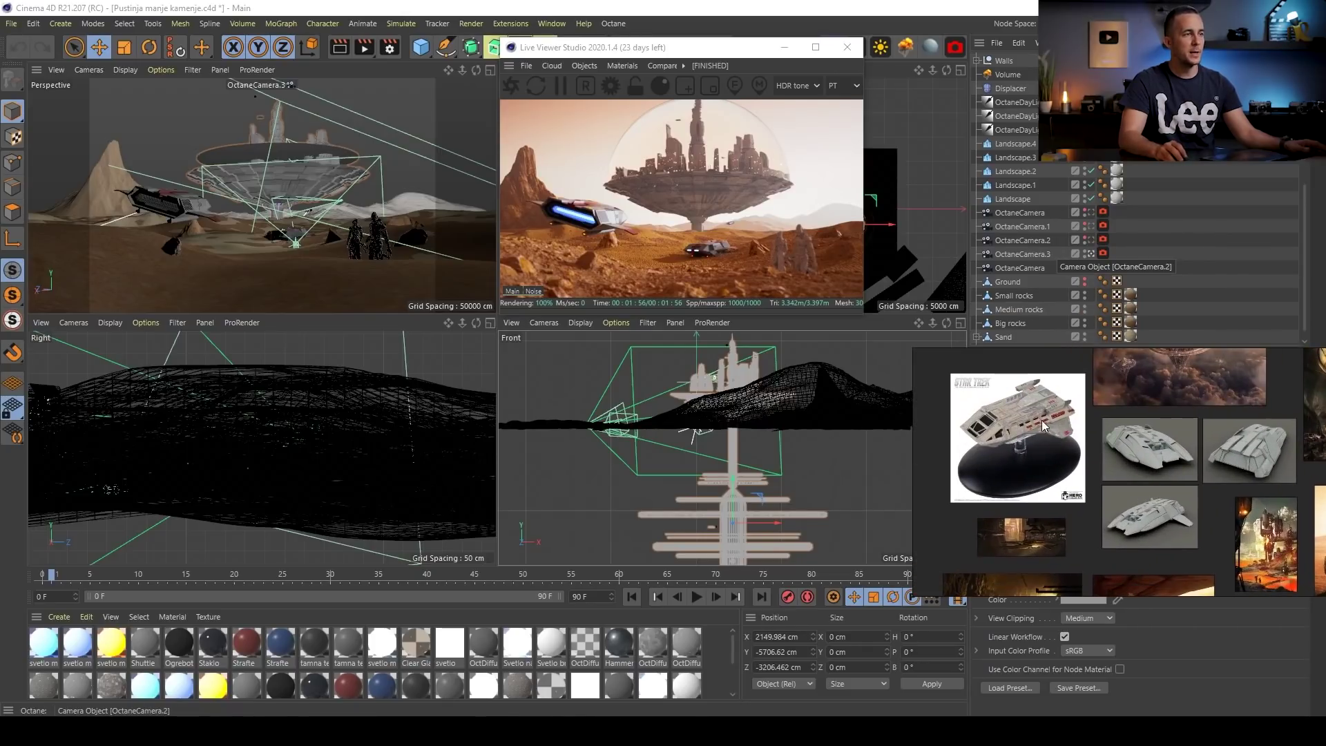
right_click(1094, 354)
left_click_drag(1082, 292, 1023, 74)
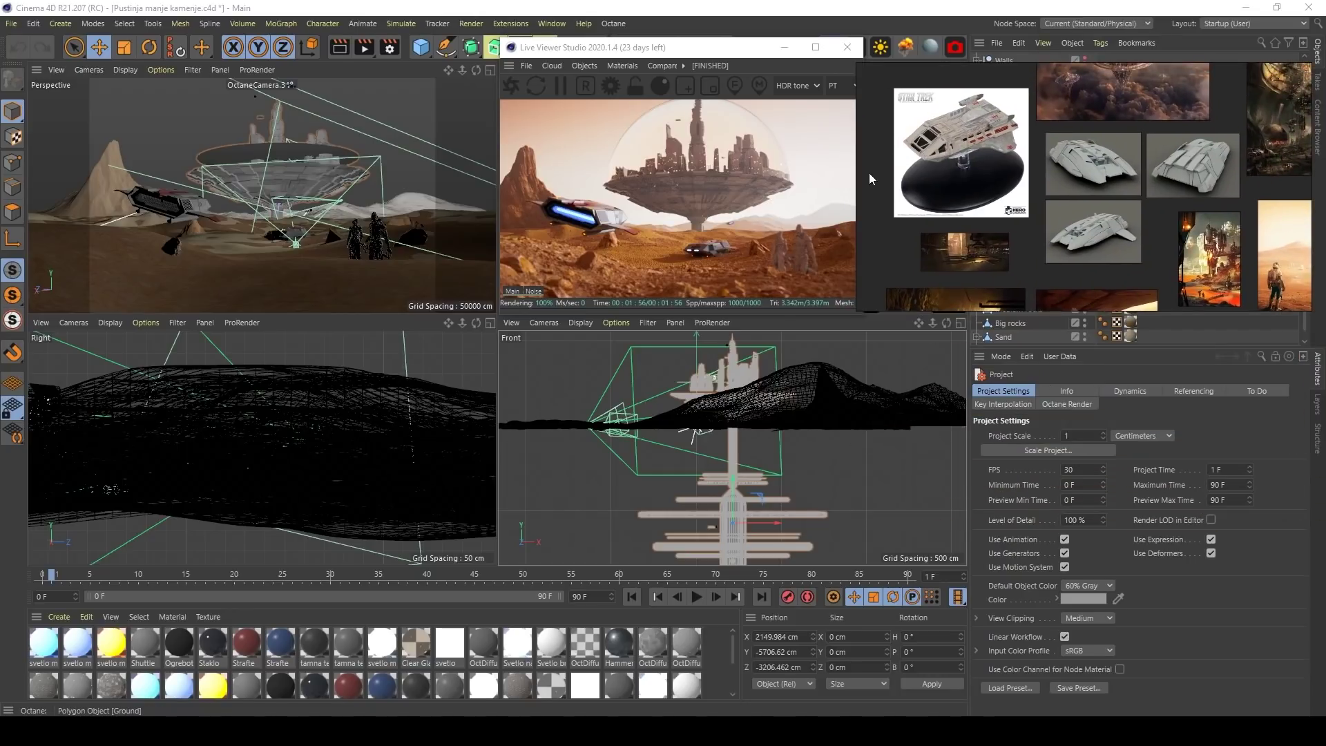
left_click_drag(860, 174, 953, 185)
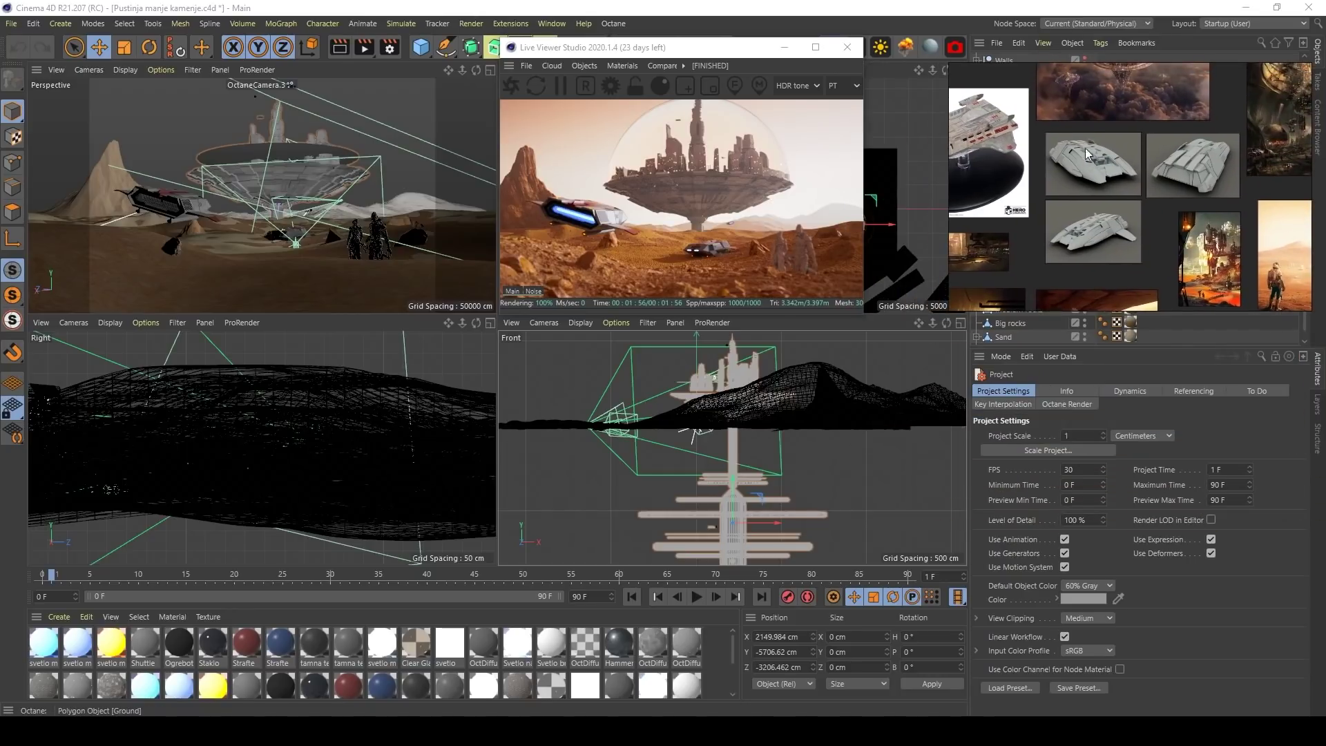
Step: Examine the shuttle, floating city and dark space station references up close in the reference window
left_click_drag(1085, 121, 1104, 181)
left_click_drag(1184, 123, 1127, 208)
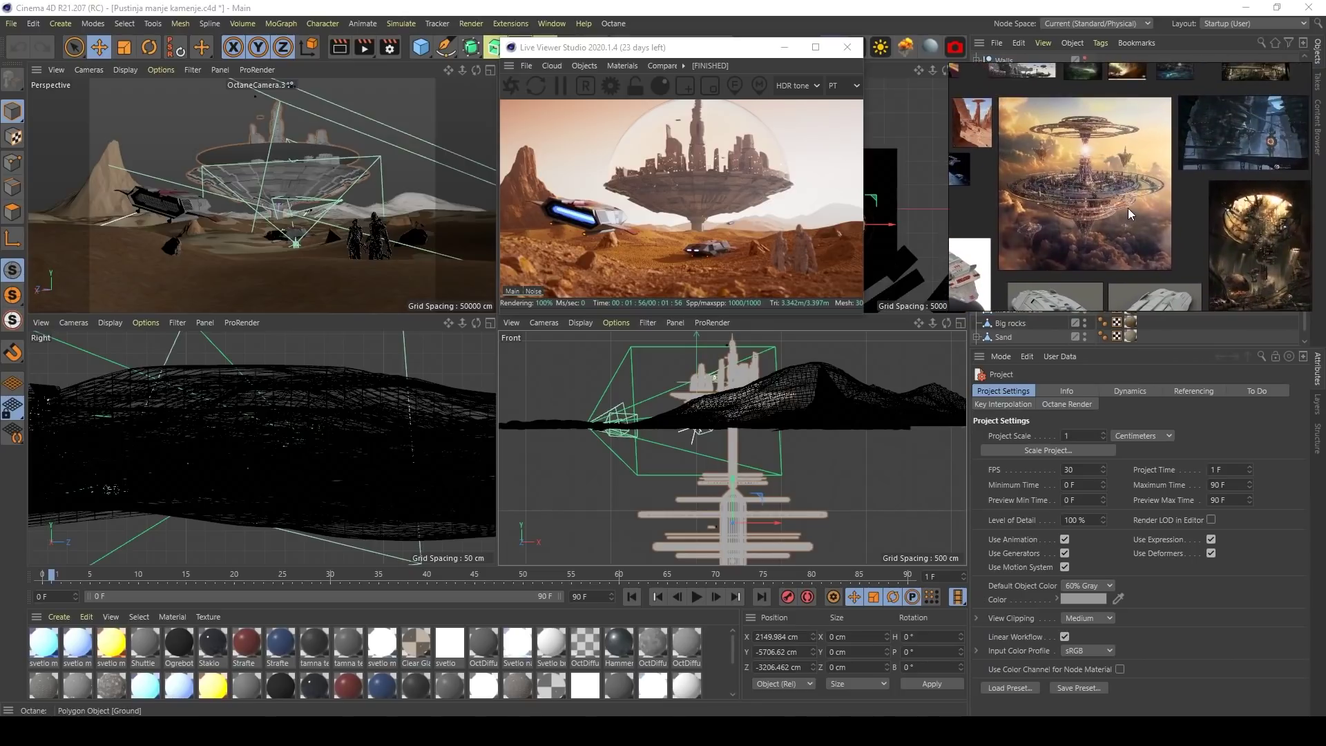
double_click(1074, 179)
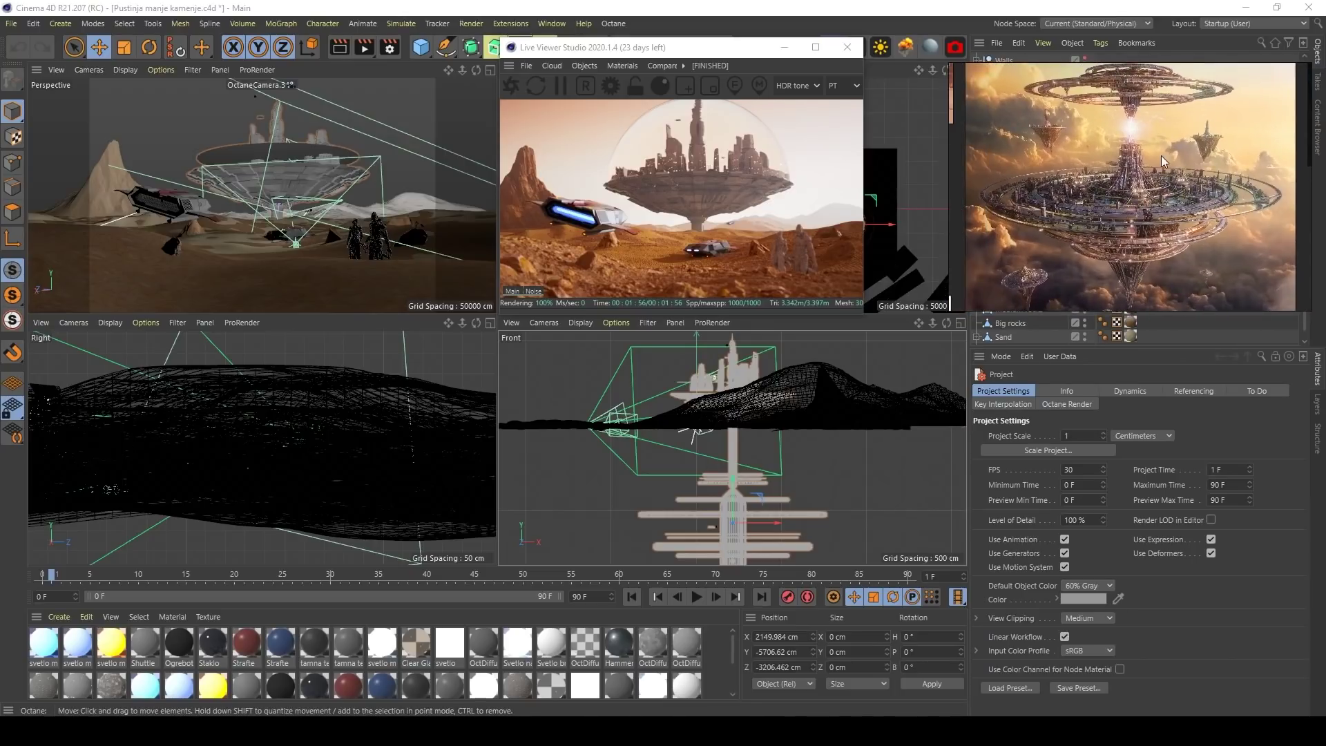
scroll(1161, 161, "down", 5)
scroll(1021, 190, "up", 6)
left_click_drag(1022, 190, 1069, 173)
scroll(1068, 173, "up", 1)
left_click_drag(1149, 134, 1079, 182)
left_click_drag(1227, 133, 1106, 176)
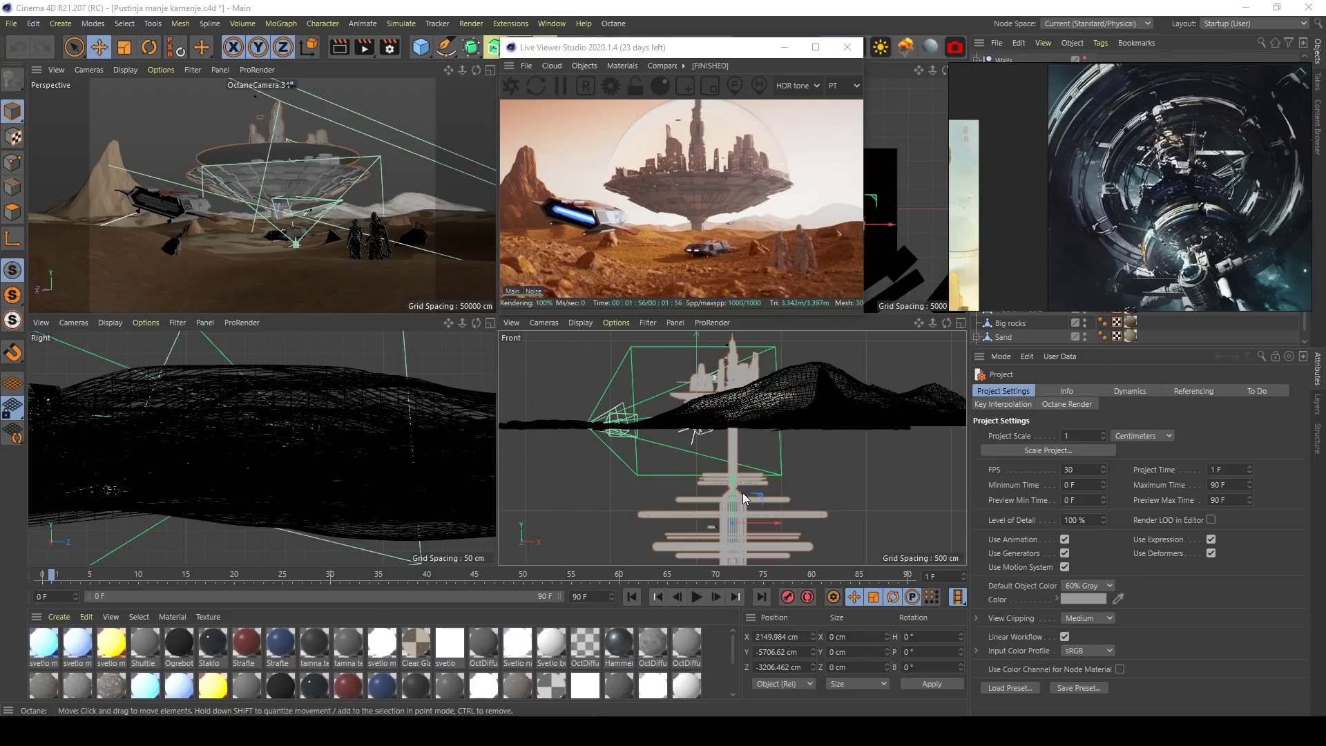
Step: Compare the station references with the structure in the Front viewport, moving the reference window over the Right viewport and back
left_click_drag(740, 493, 735, 399)
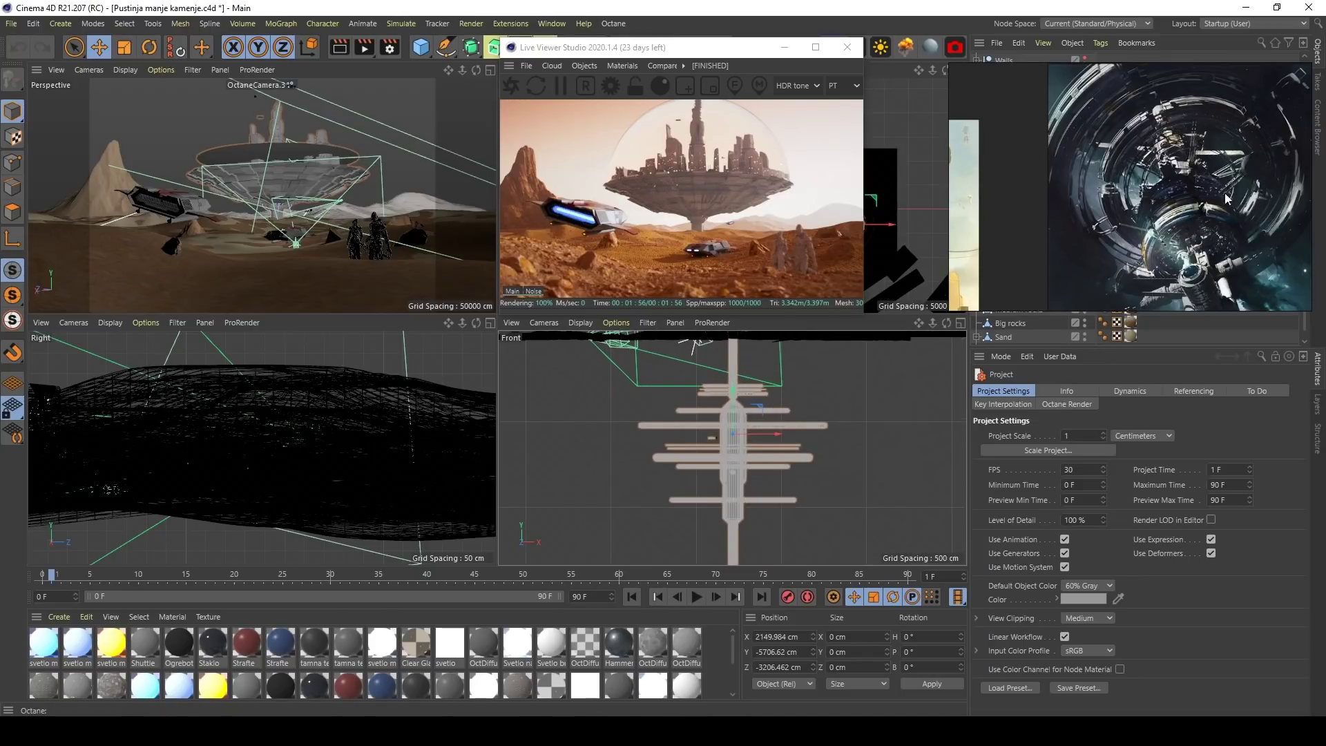
scroll(1176, 184, "down", 3)
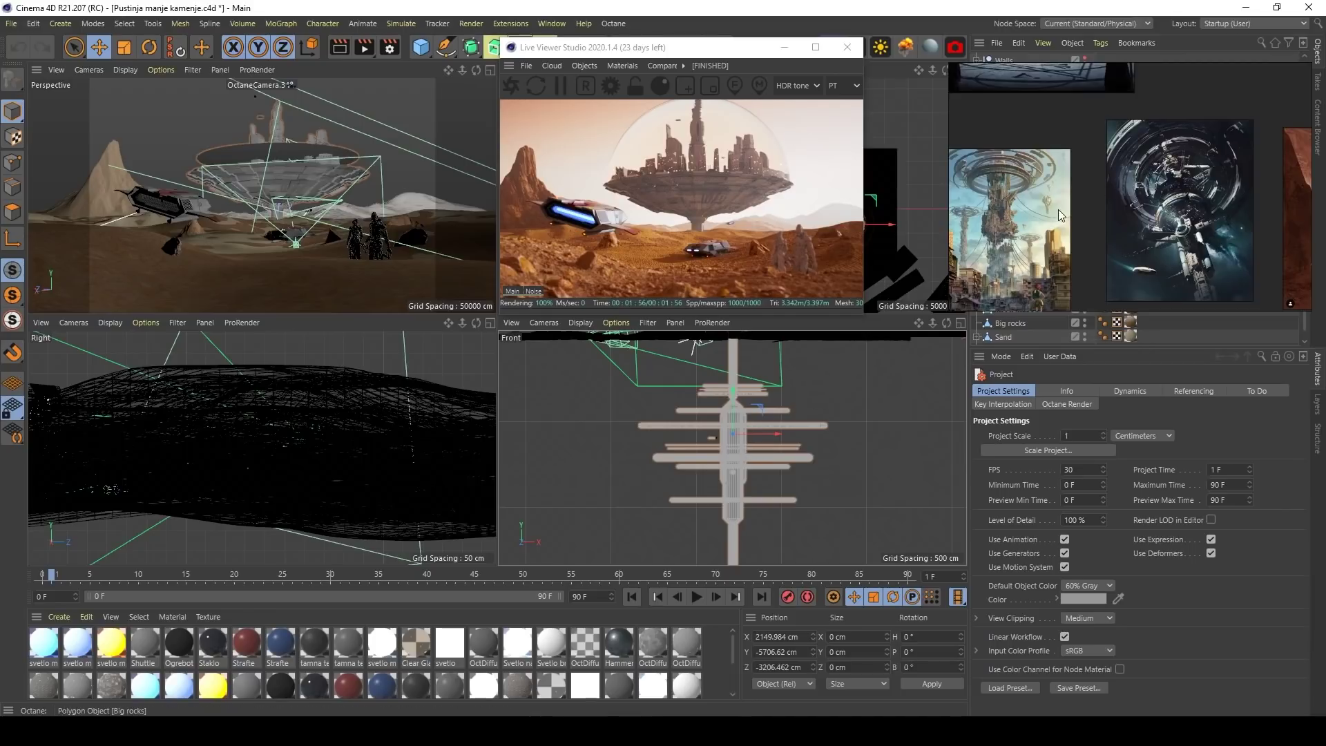
left_click_drag(1120, 78, 233, 325)
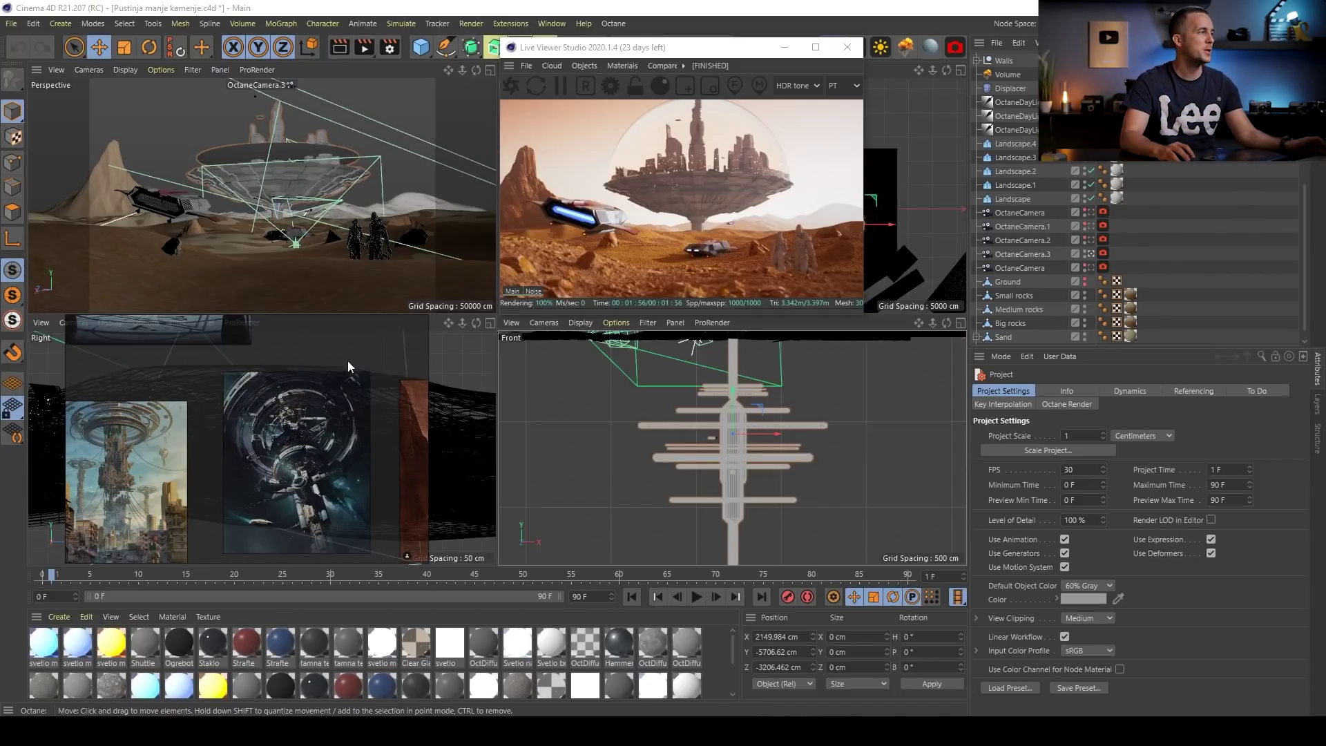
left_click_drag(346, 354, 1179, 133)
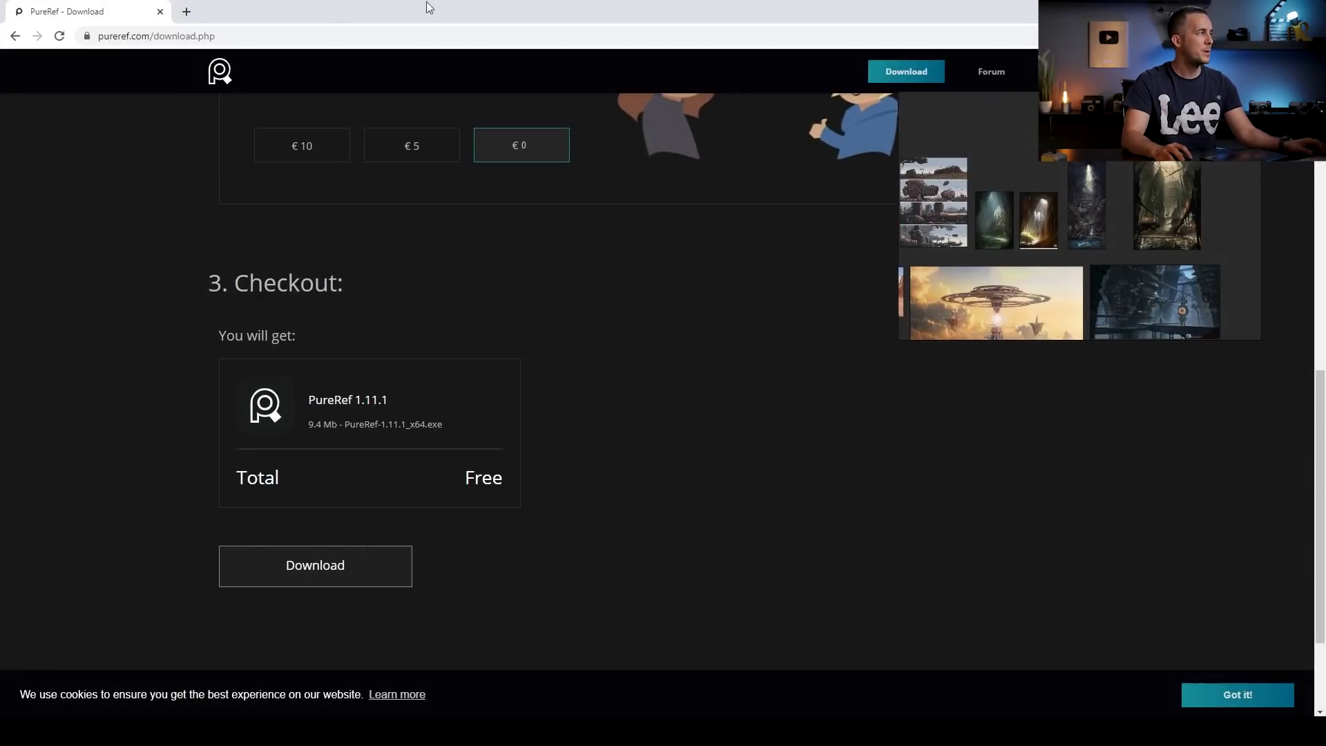
Step: Open pinterest.com in a new browser tab
left_click(188, 10)
type("pinterest.com")
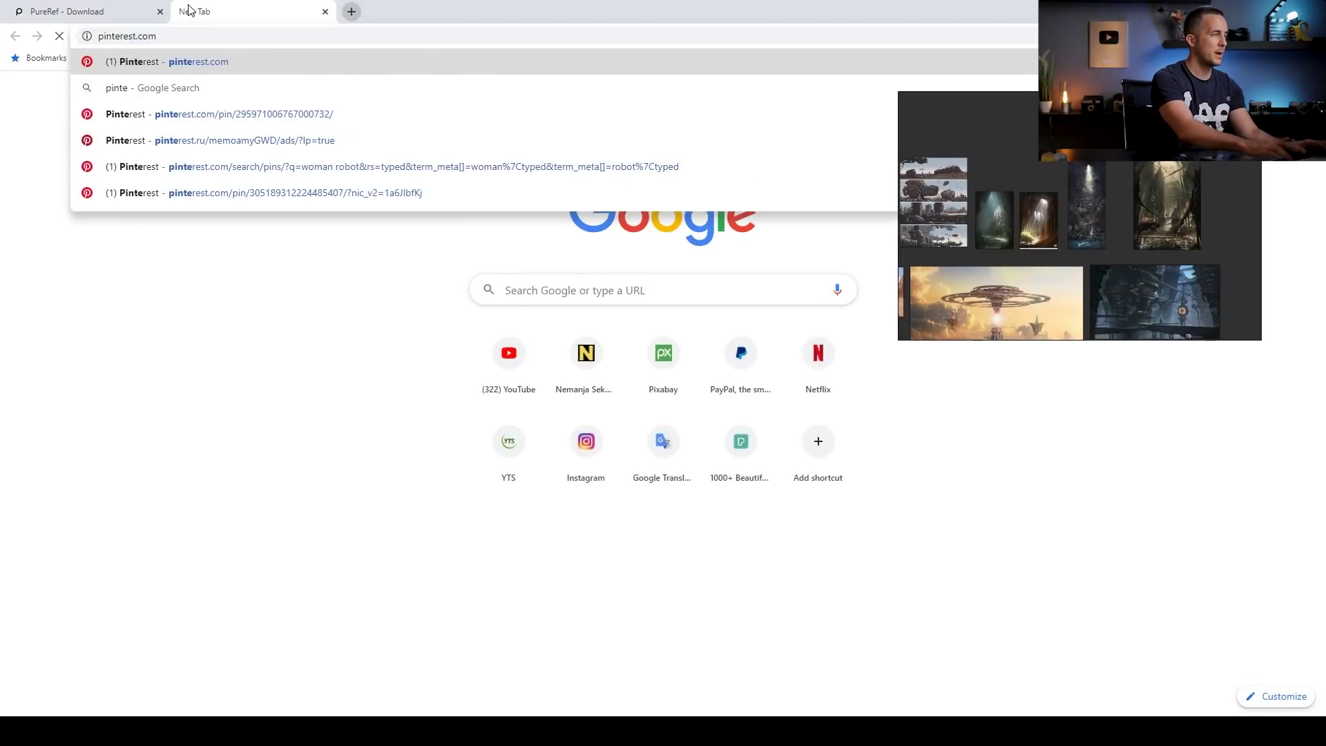
key("Return")
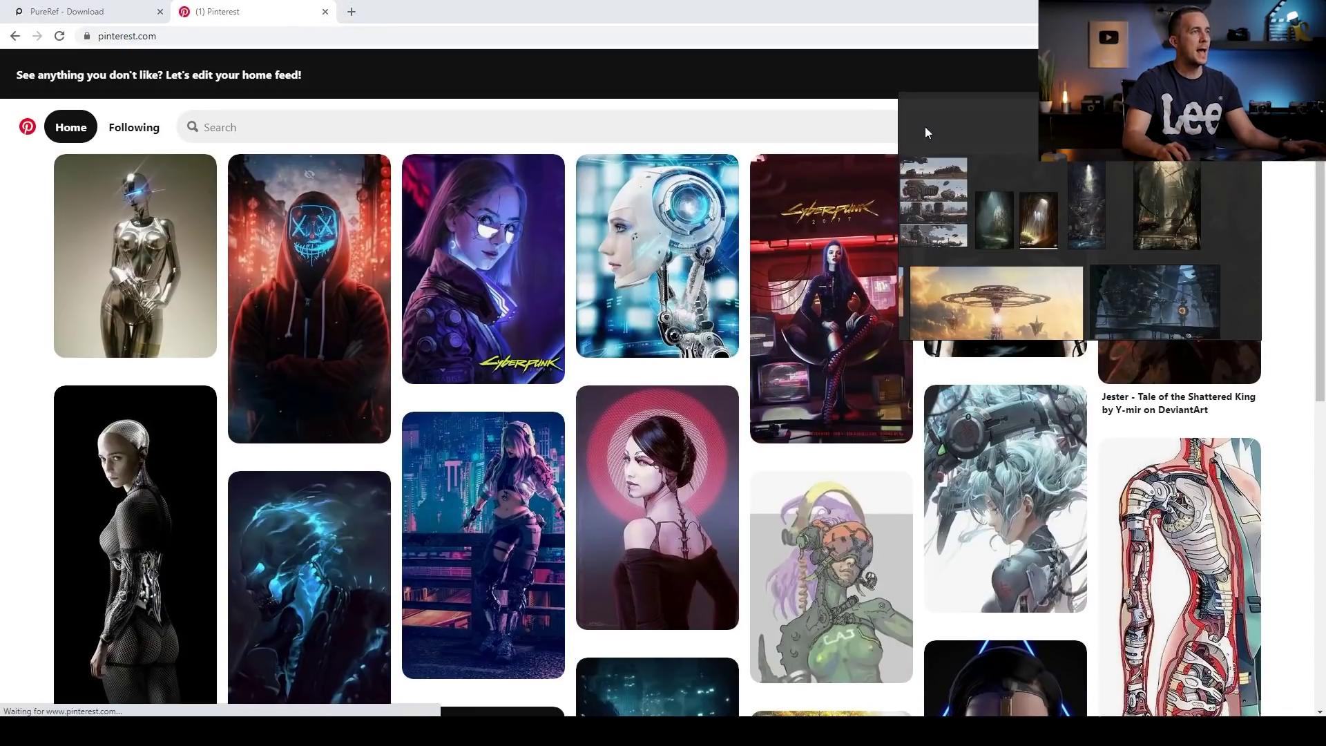
Step: Start a new empty reference scene without saving the current one, and place its window over the Pinterest feed
left_click_drag(926, 134, 513, 208)
right_click(545, 246)
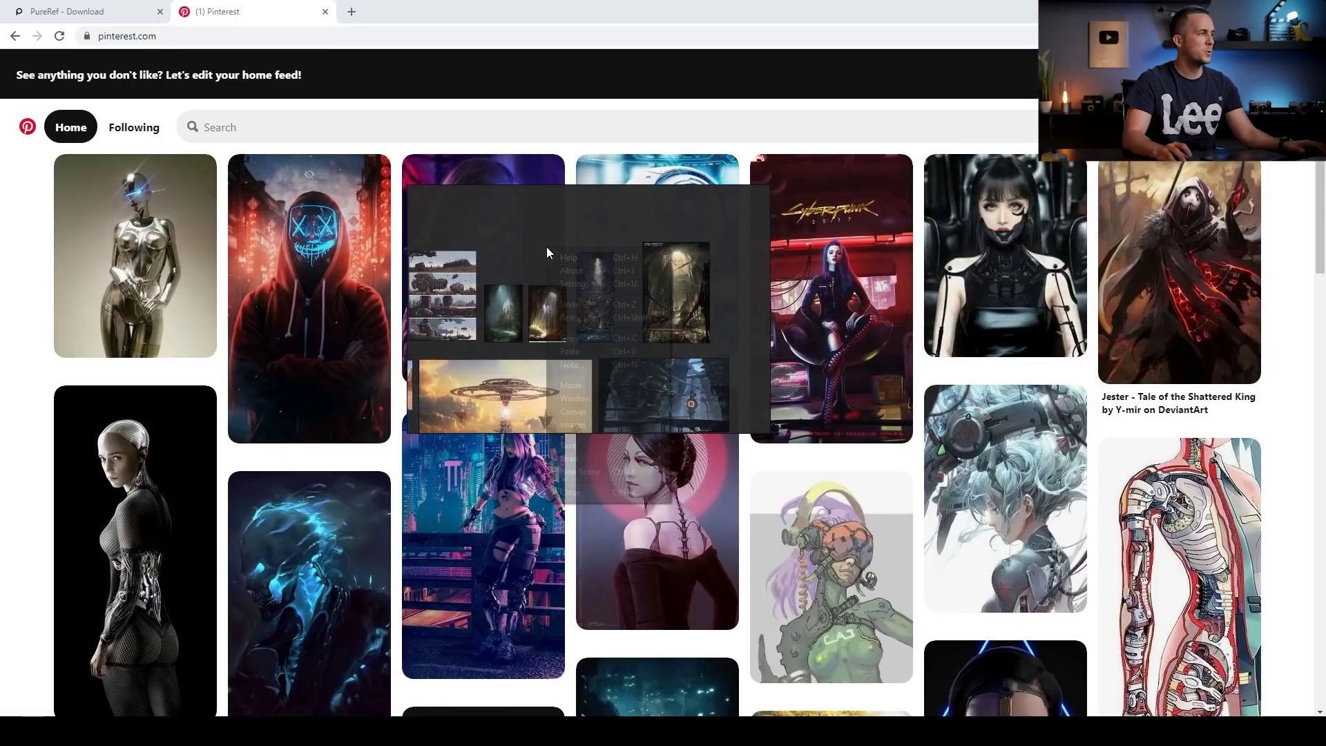
left_click(577, 471)
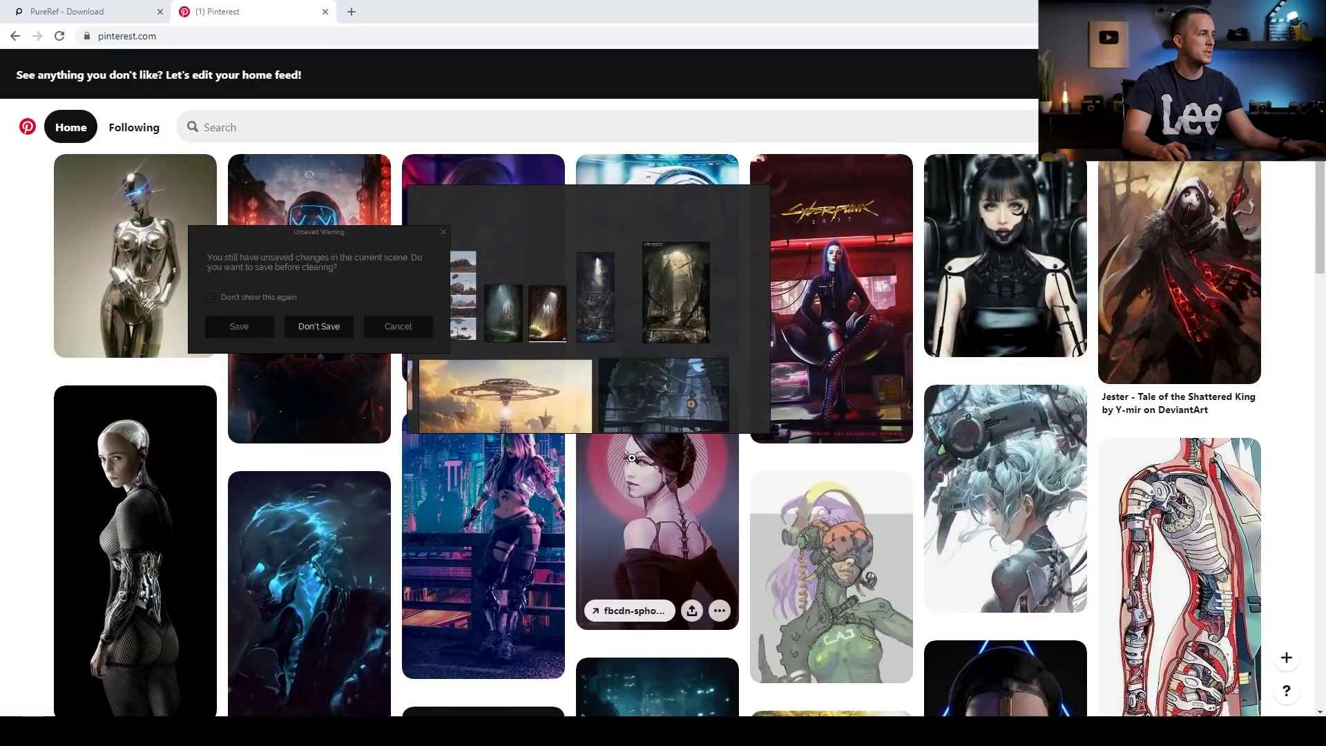
left_click(346, 321)
left_click_drag(622, 227, 944, 156)
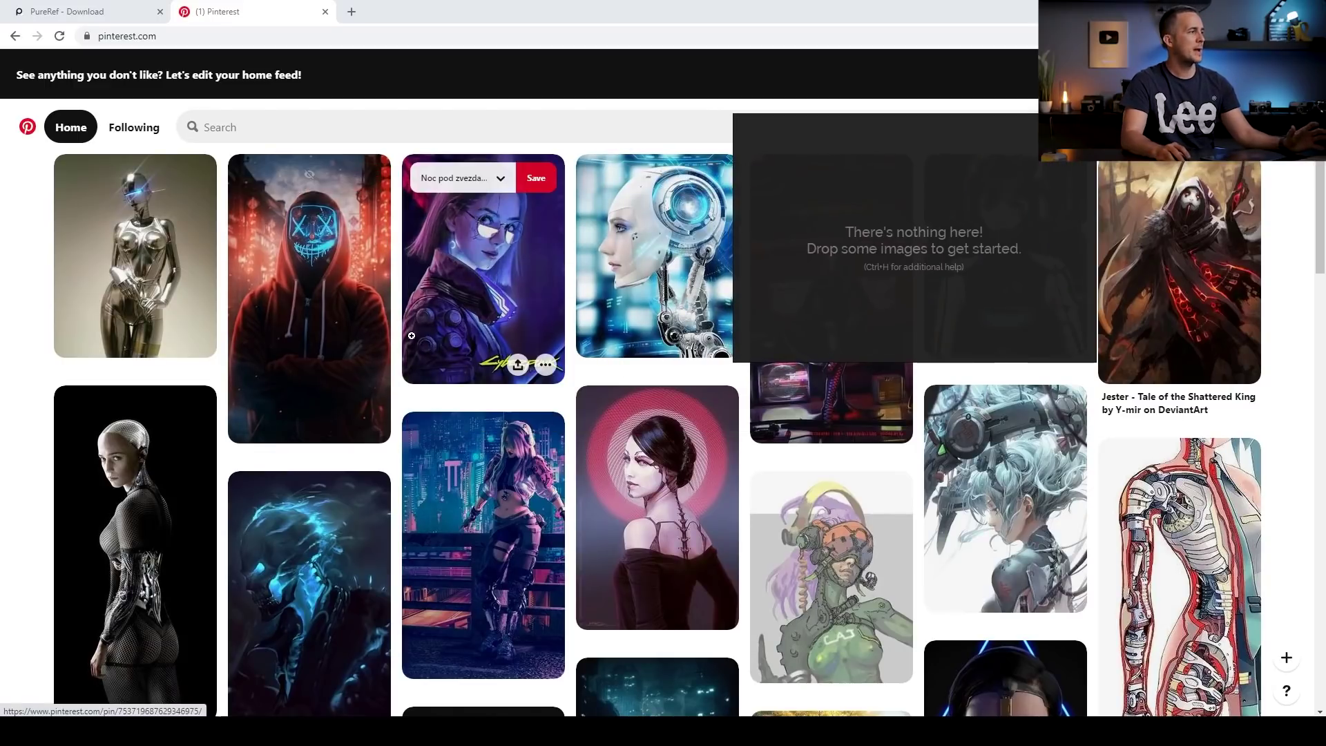
Step: Add the white robot head, the black-and-gold android and the cyborg with glowing blue horns from Pinterest to the reference board
scroll(414, 339, "down", 1)
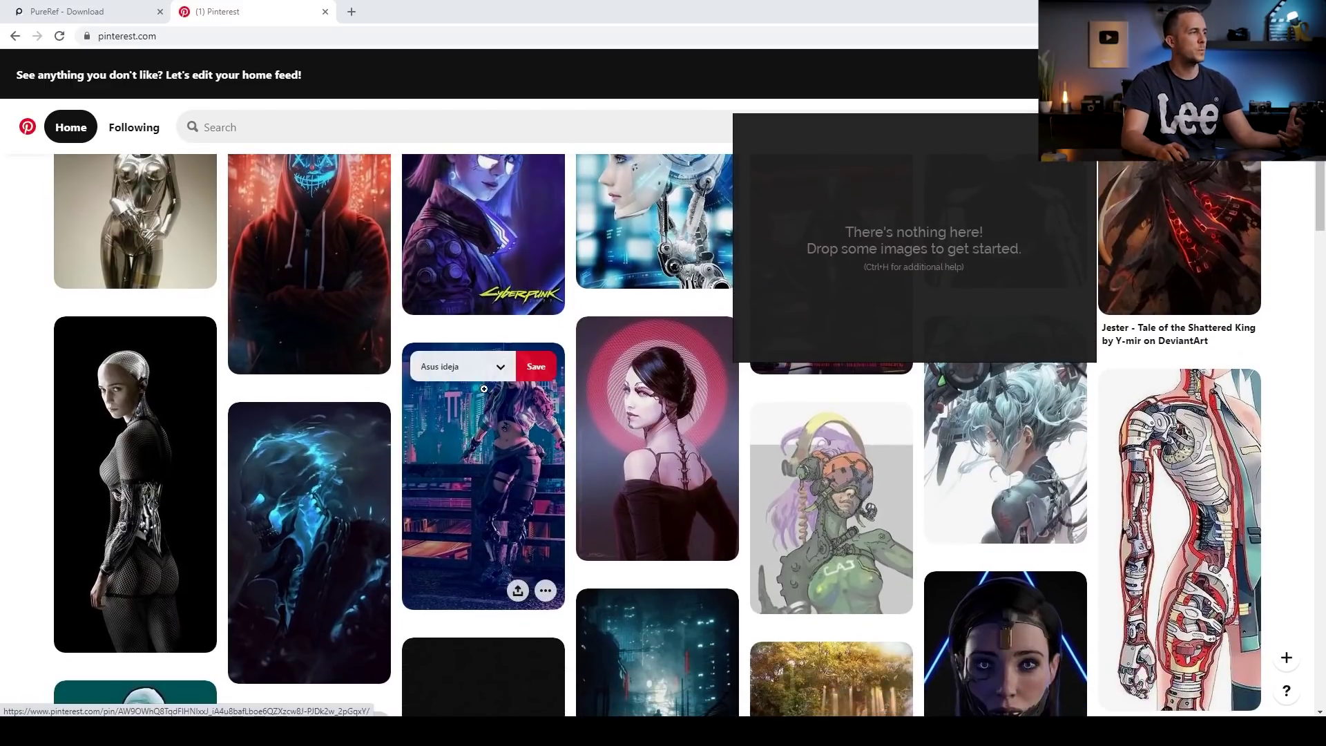
scroll(494, 439, "up", 1)
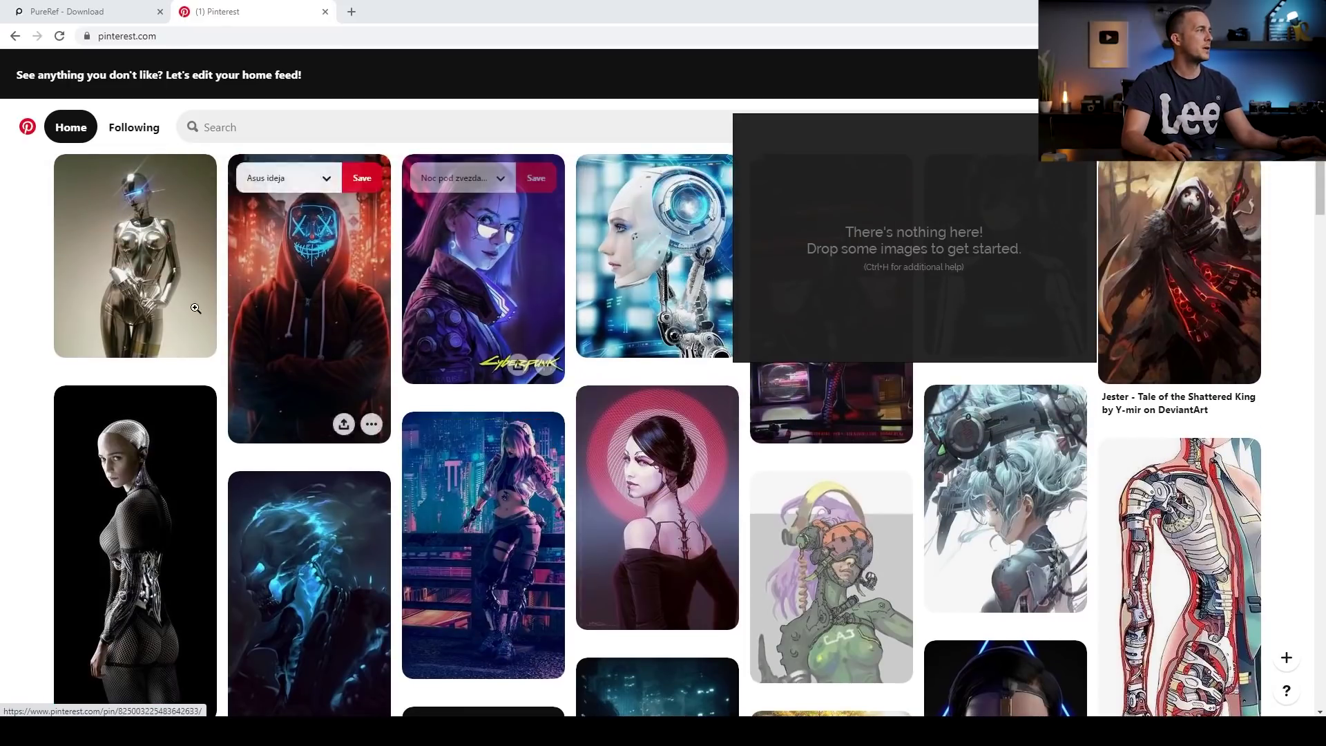
left_click_drag(646, 255, 871, 240)
scroll(894, 240, "down", 5)
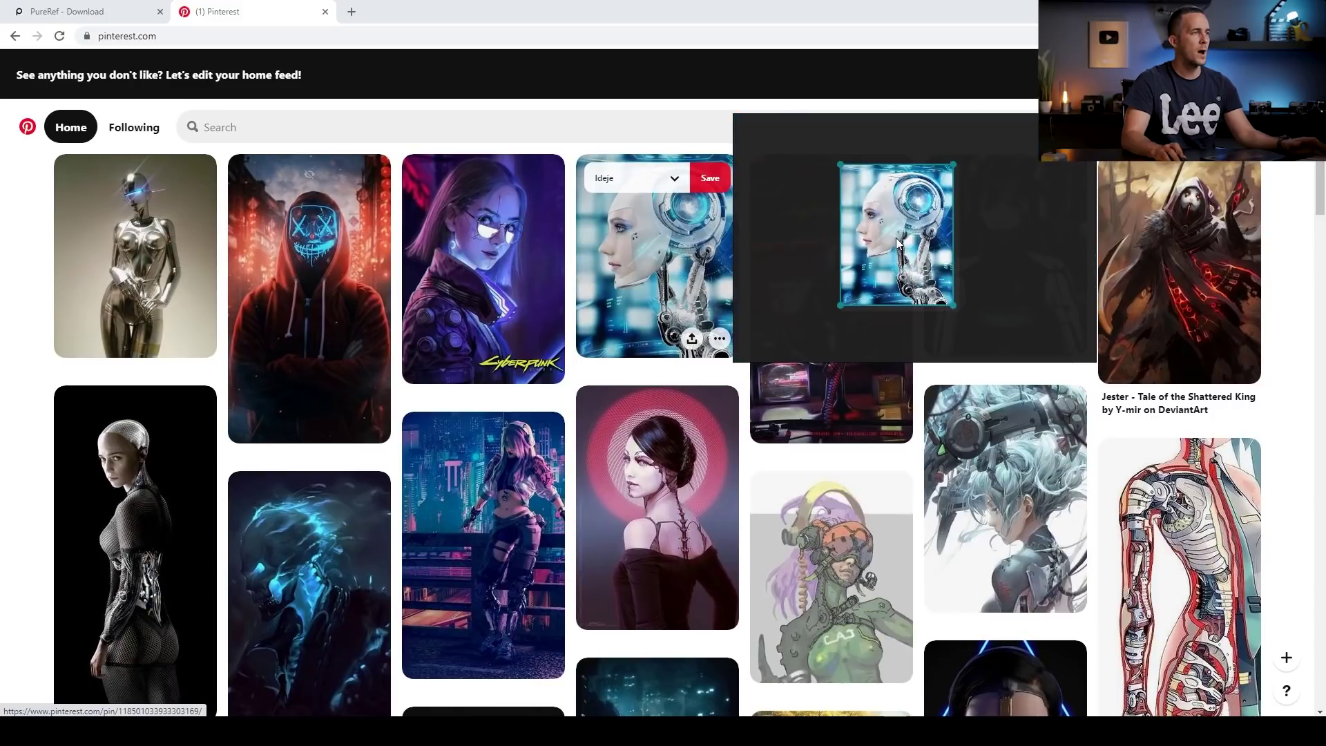
scroll(492, 331, "down", 1)
scroll(492, 330, "down", 8)
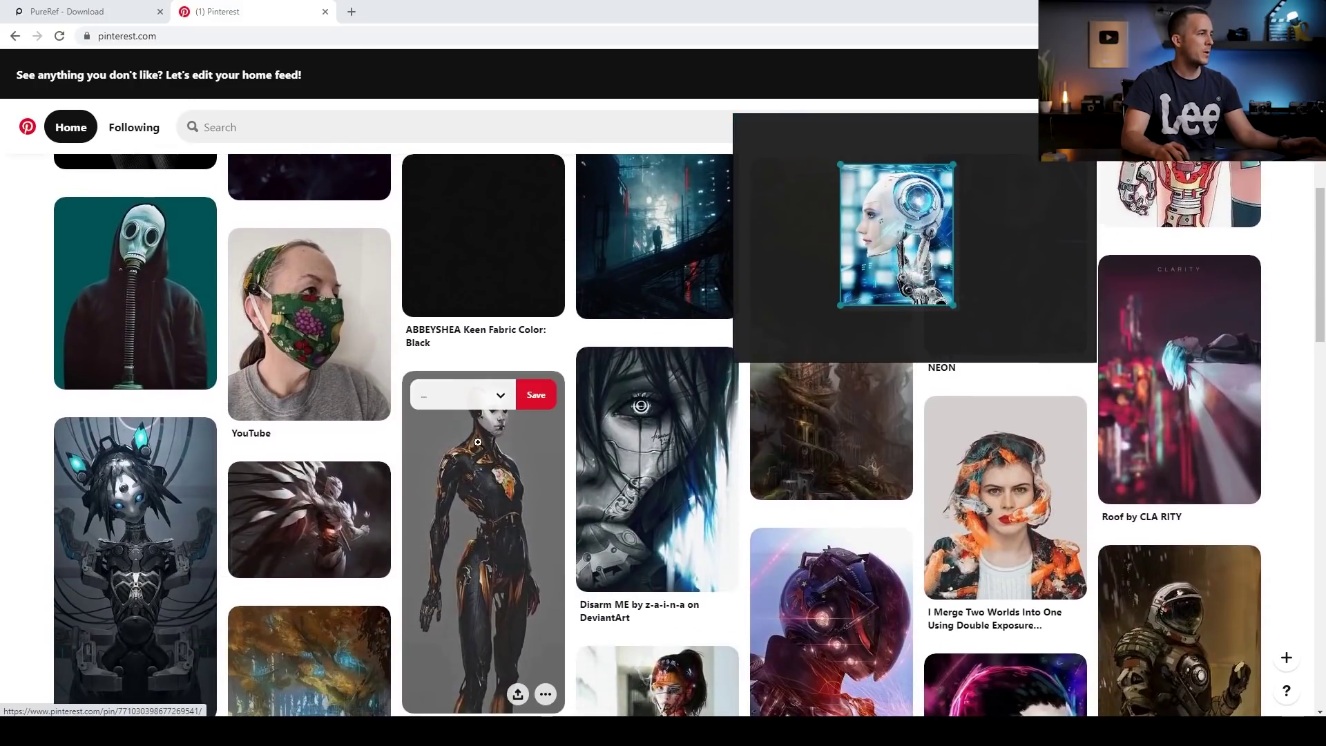
left_click_drag(484, 538, 965, 209)
left_click_drag(189, 521, 814, 221)
Step: Add the dark red KAYUN artwork and the cyborg man with the visor from Pinterest to the reference board
scroll(586, 486, "down", 3)
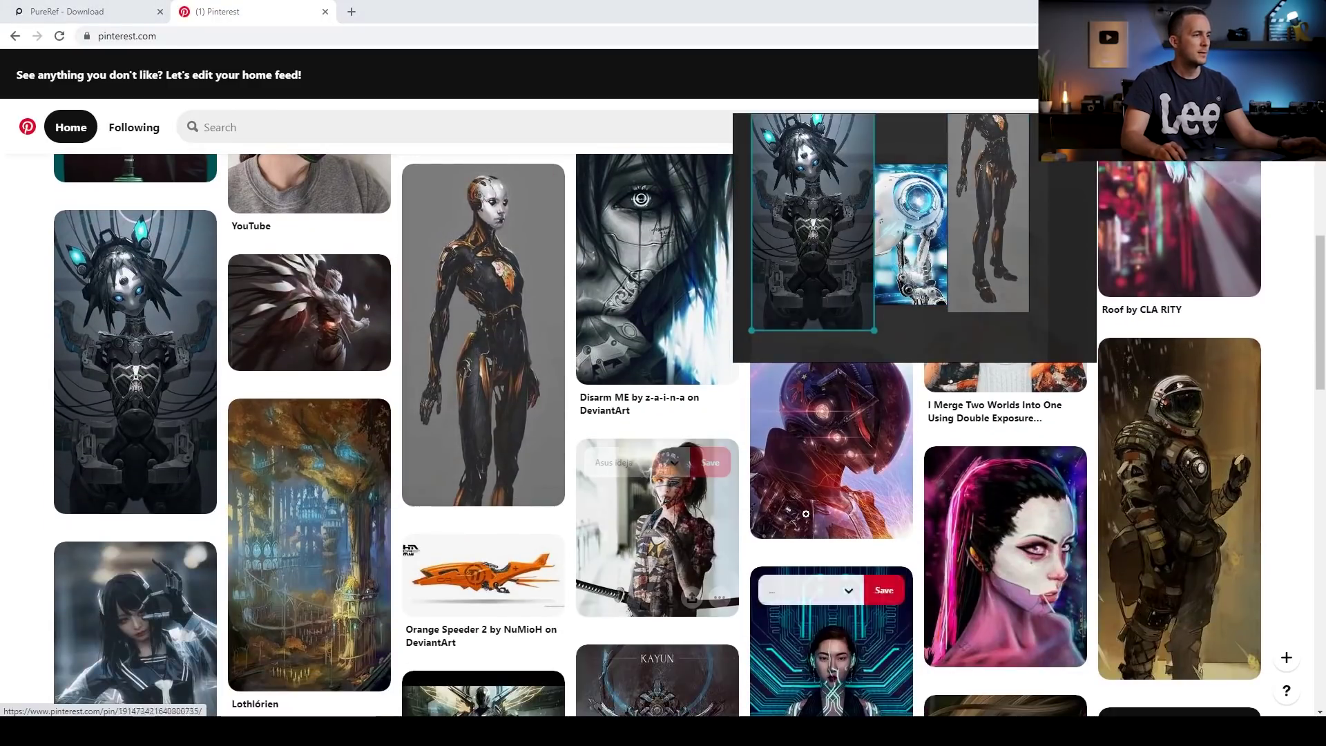
scroll(828, 594, "down", 3)
left_click_drag(829, 483, 939, 183)
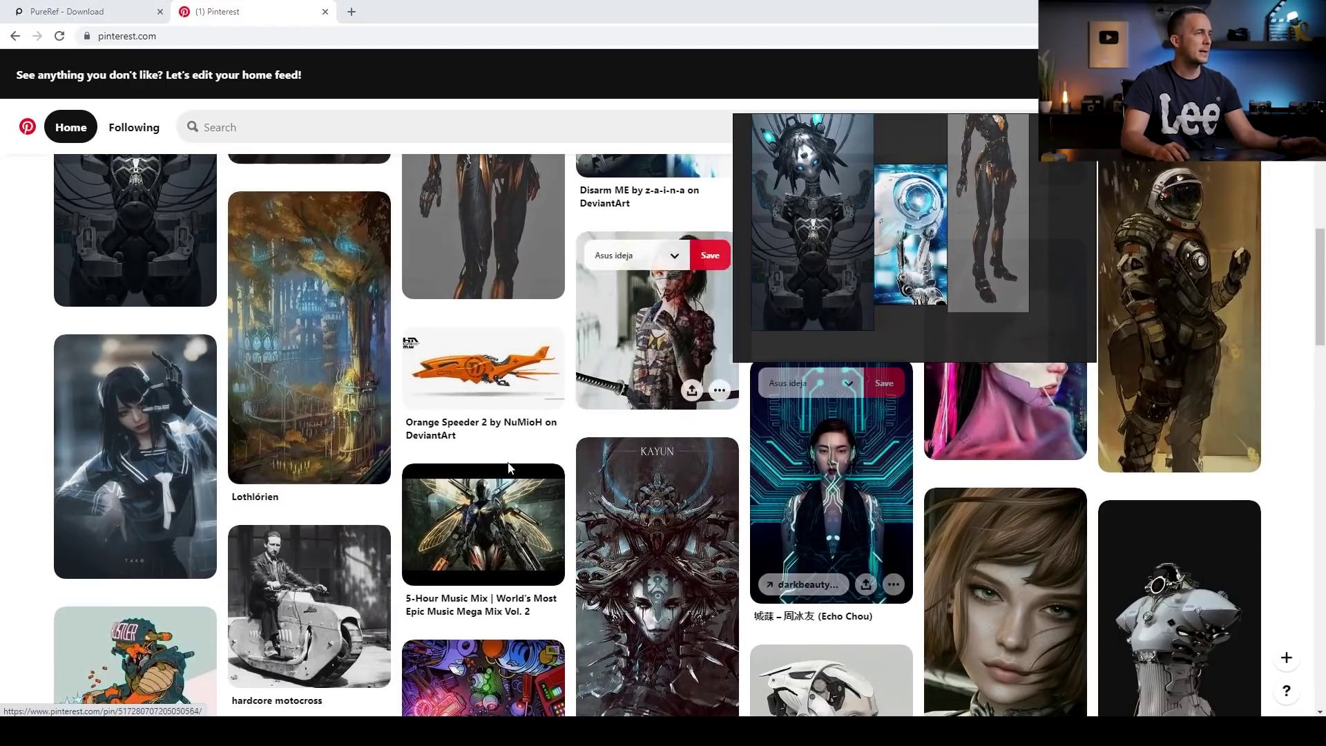
scroll(317, 542, "down", 4)
left_click_drag(329, 568, 885, 216)
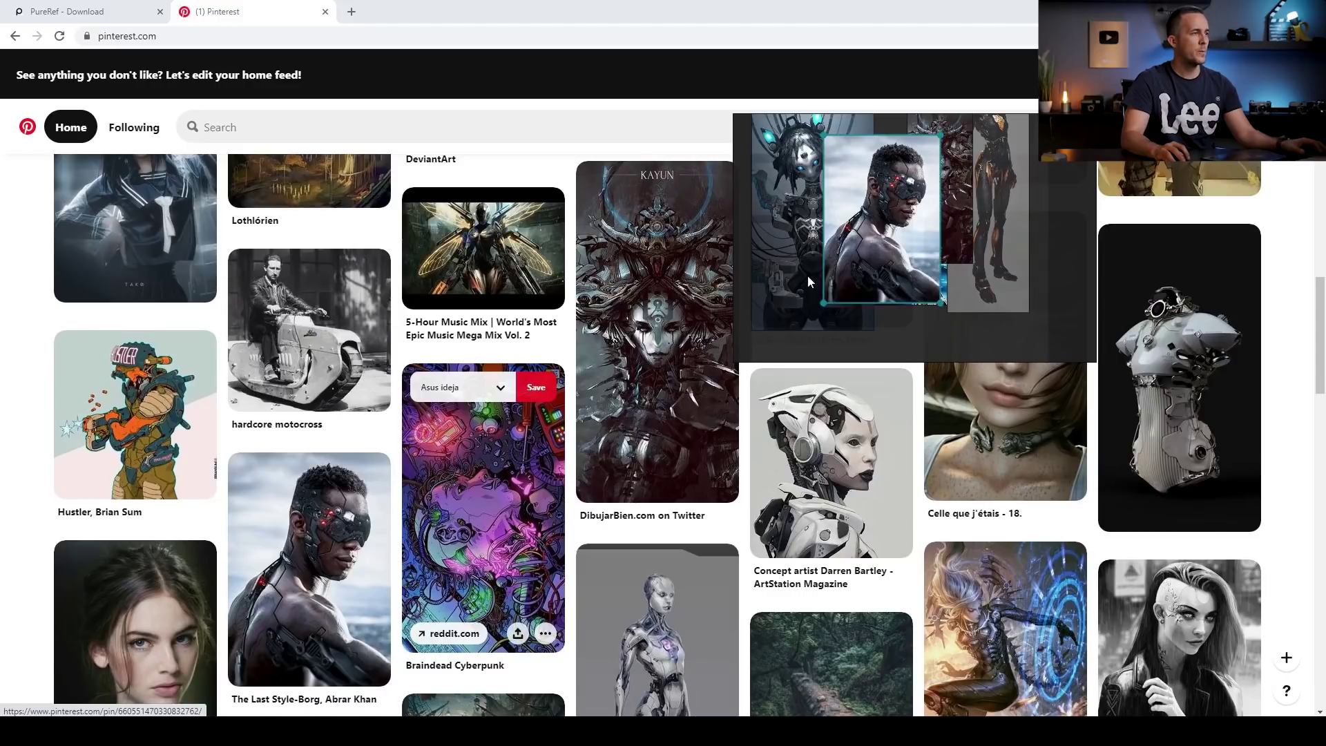
Step: Maximize the reference window, select all the images and arrange them with the Optimal layout
key("ctrl+f")
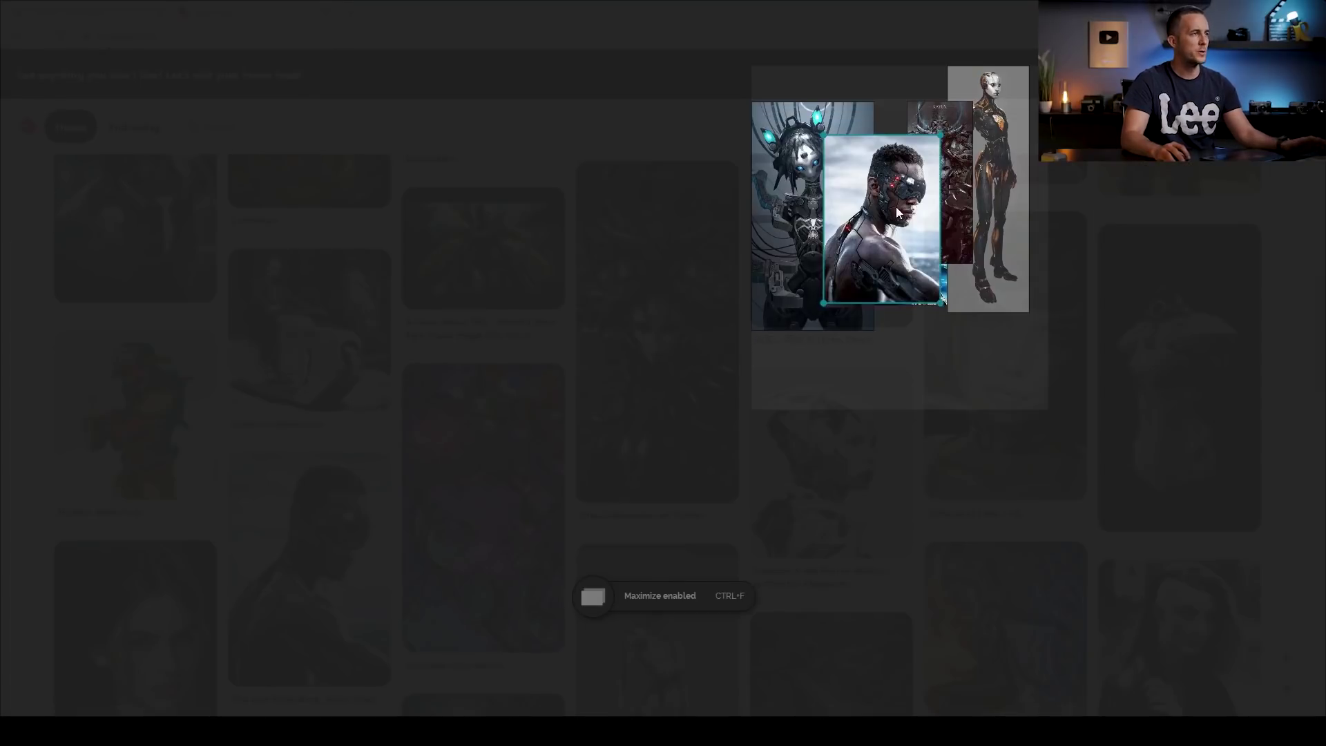
left_click_drag(725, 38, 1000, 325)
right_click(1000, 323)
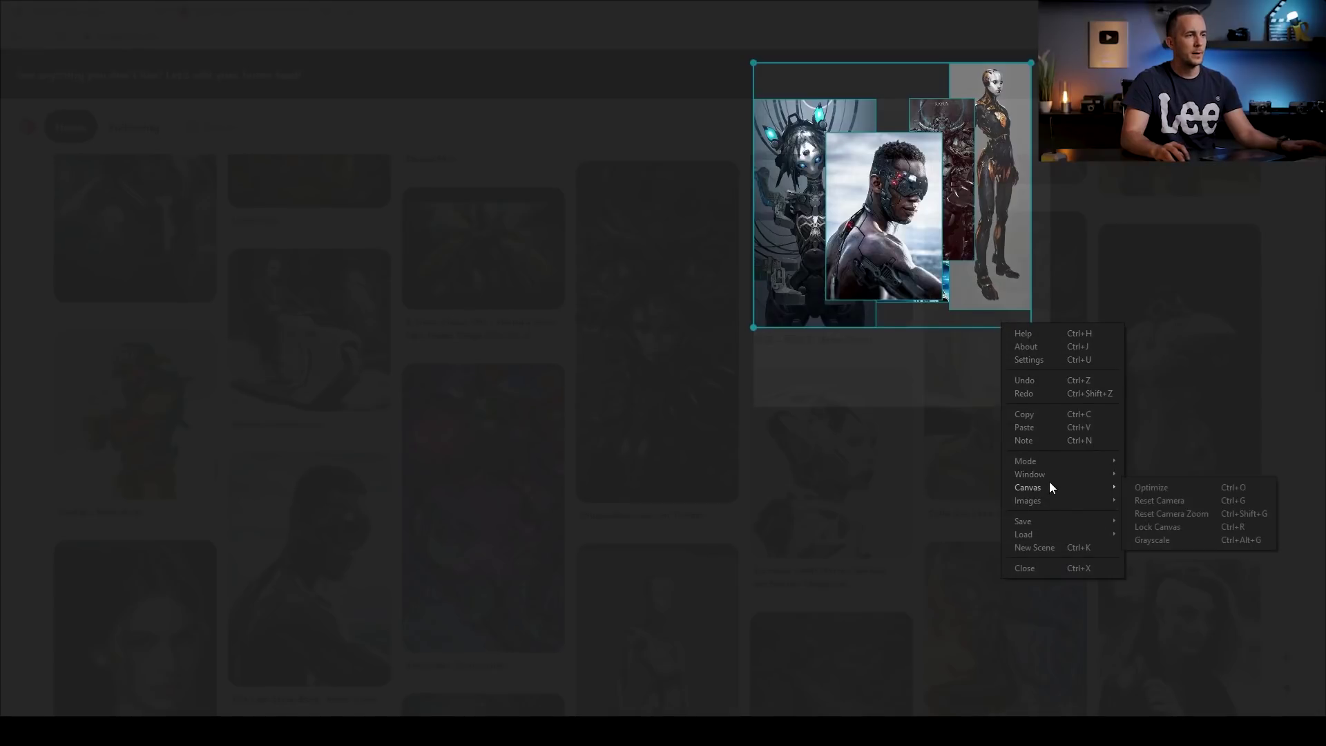
mouse_move(1060, 502)
mouse_move(1149, 530)
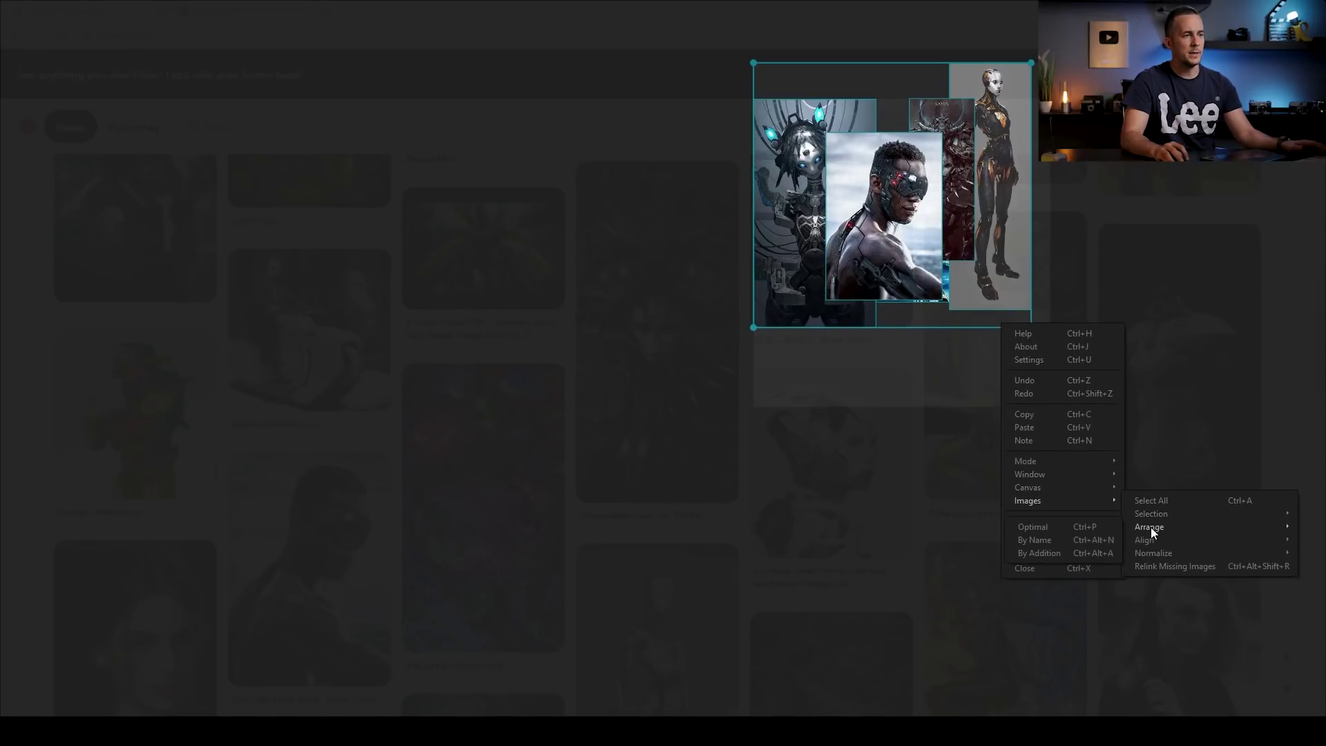
left_click(1087, 529)
left_click_drag(979, 280, 975, 314)
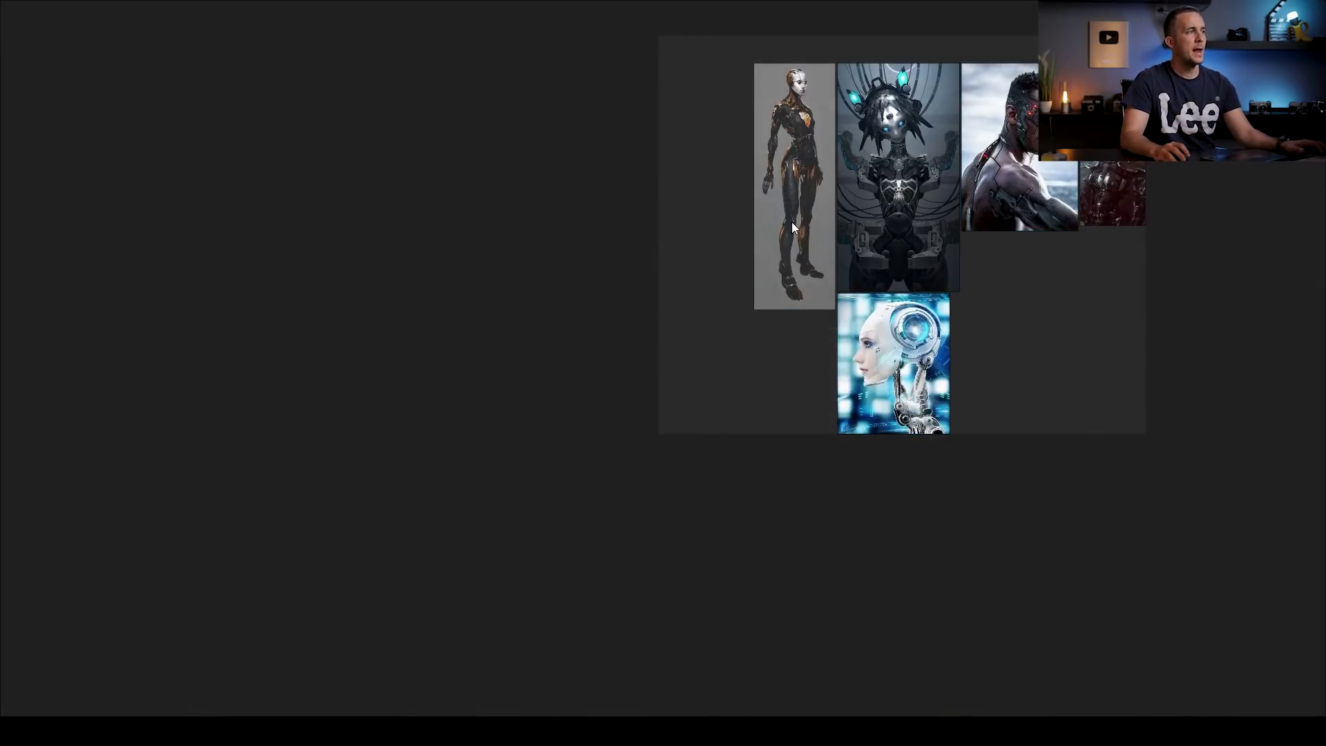
Step: Restore the reference window to its small size, maximize it again and frame the whole image arrangement
key("ctrl+f")
left_click_drag(665, 284, 583, 290)
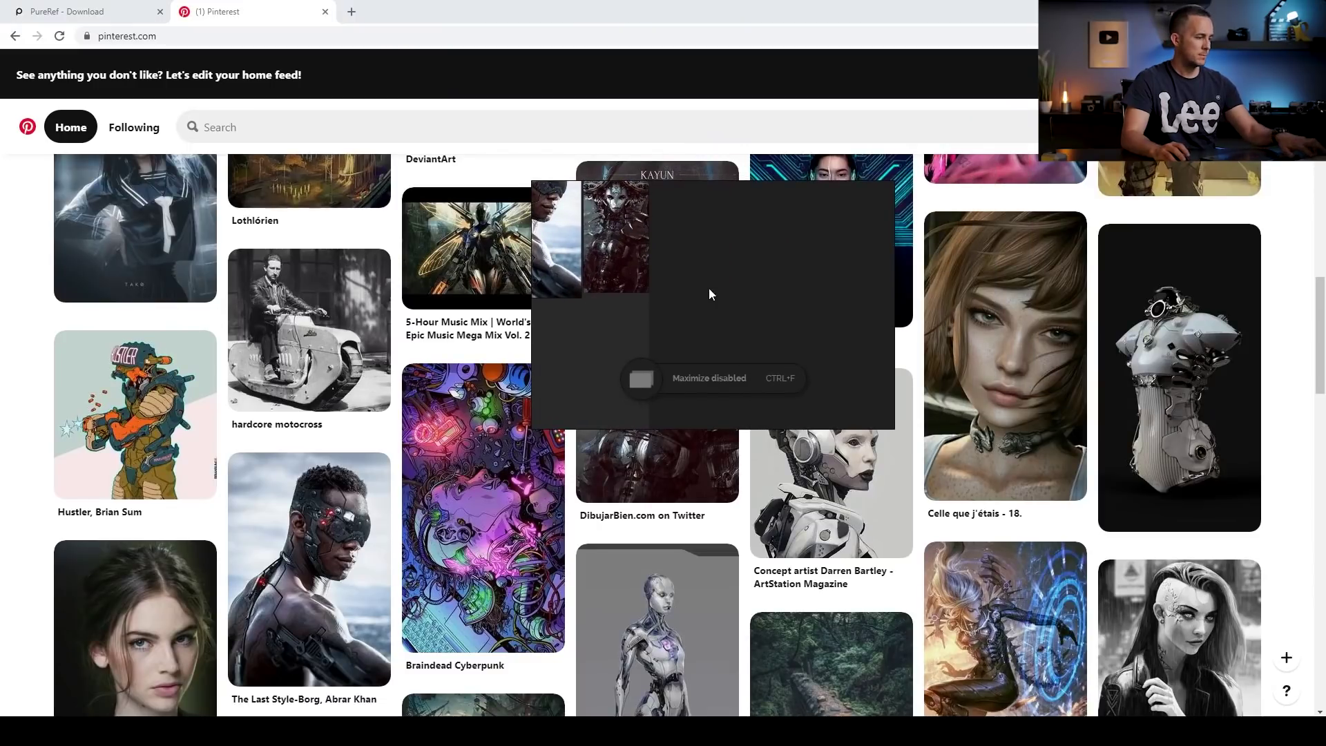
scroll(842, 315, "up", 3)
key("ctrl+f")
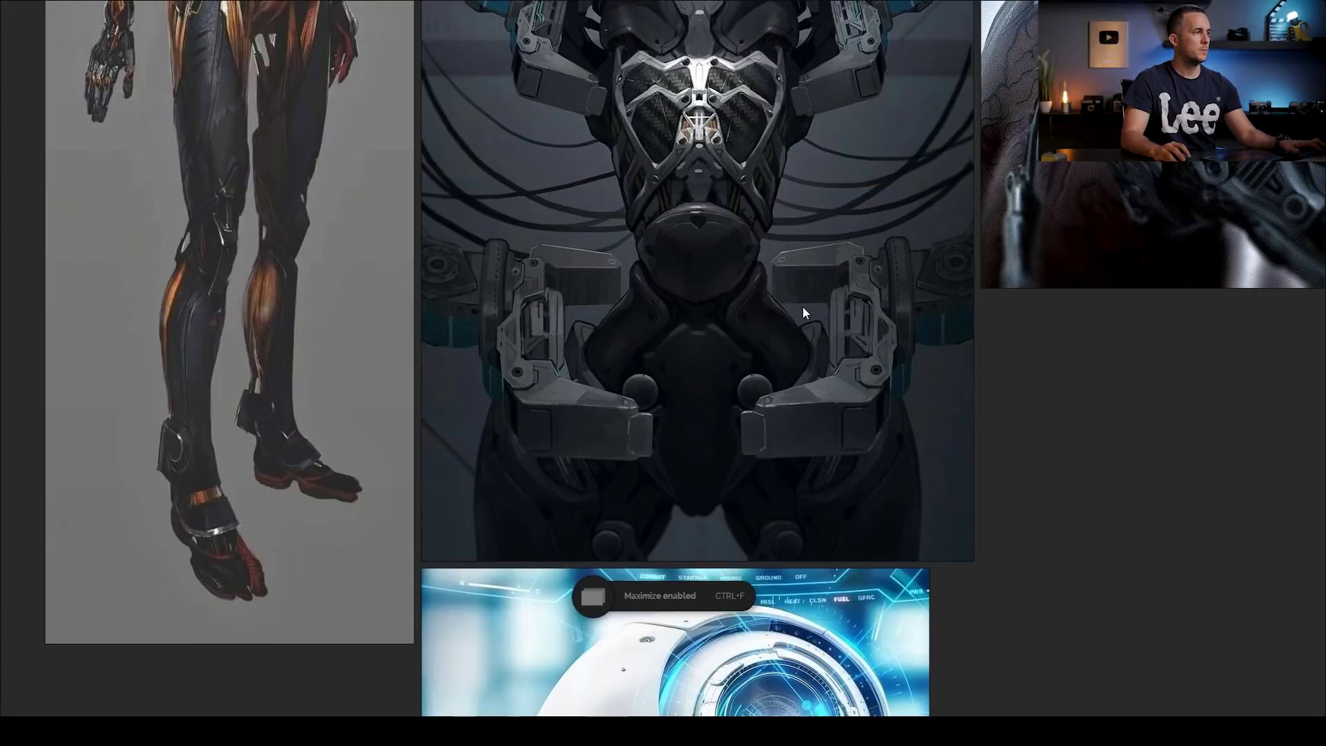
scroll(802, 307, "down", 3)
scroll(793, 298, "down", 2)
left_click_drag(793, 285, 664, 300)
scroll(665, 299, "up", 2)
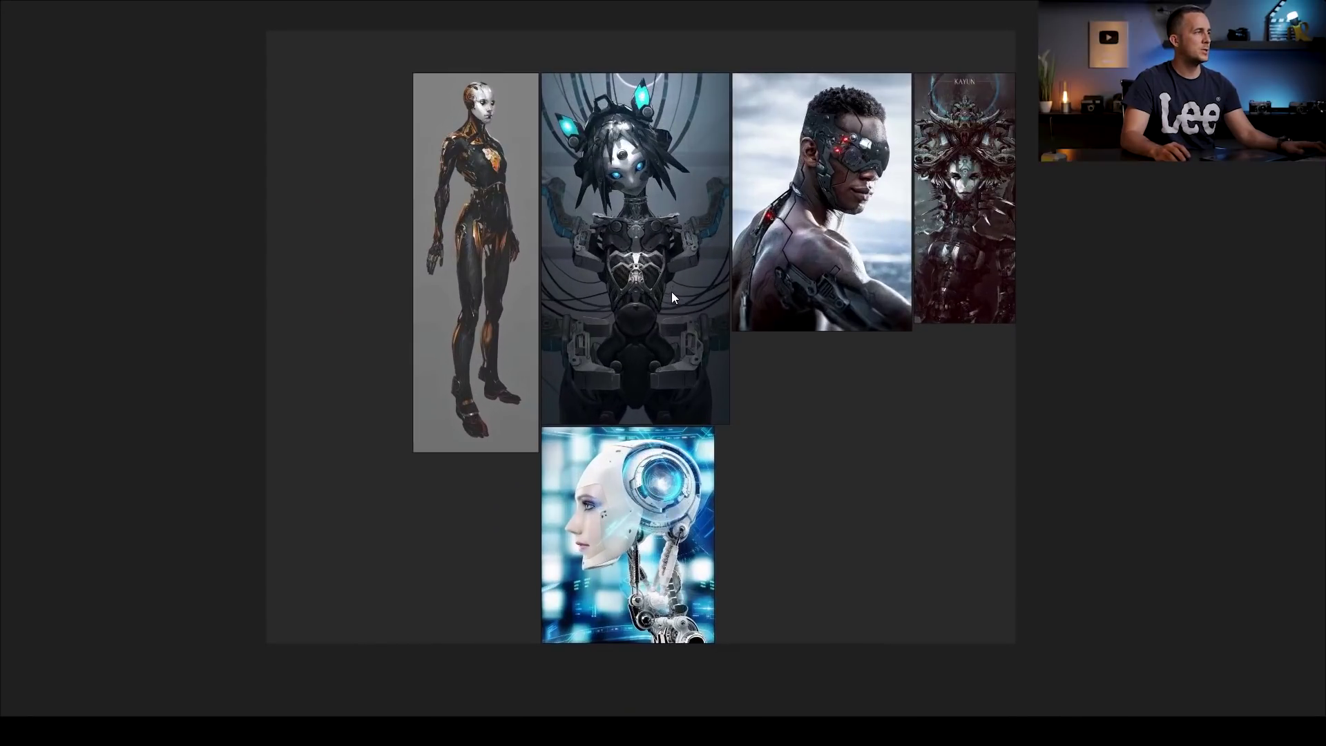
Step: Spread out the black-and-gold android, the cyborg with glowing blue horns and the visor cyborg so gaps separate them in the upper row
left_click_drag(523, 206, 434, 210)
left_click_drag(665, 201, 616, 202)
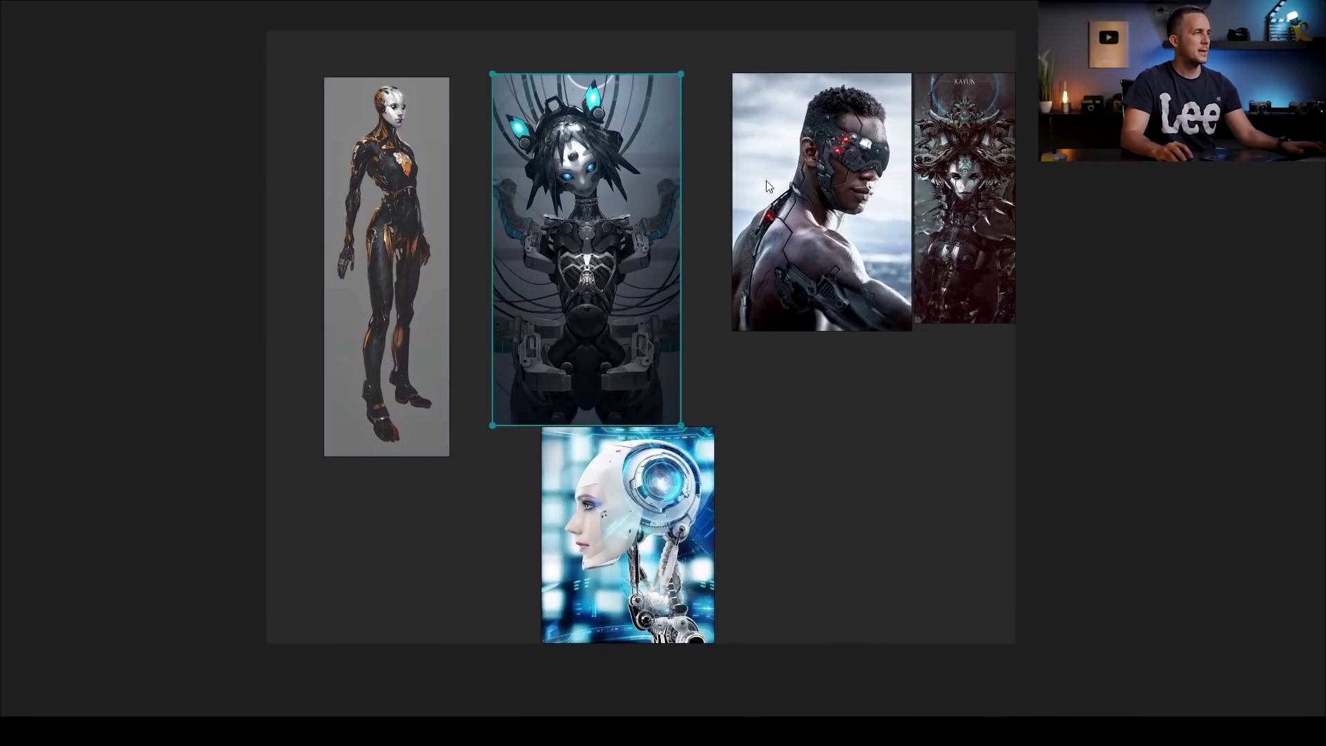
left_click_drag(800, 188, 780, 189)
Step: Examine the visor cyborg's headgear and the dark red KAYUN artwork up close, then view them beside the neighbouring images
scroll(827, 167, "up", 5)
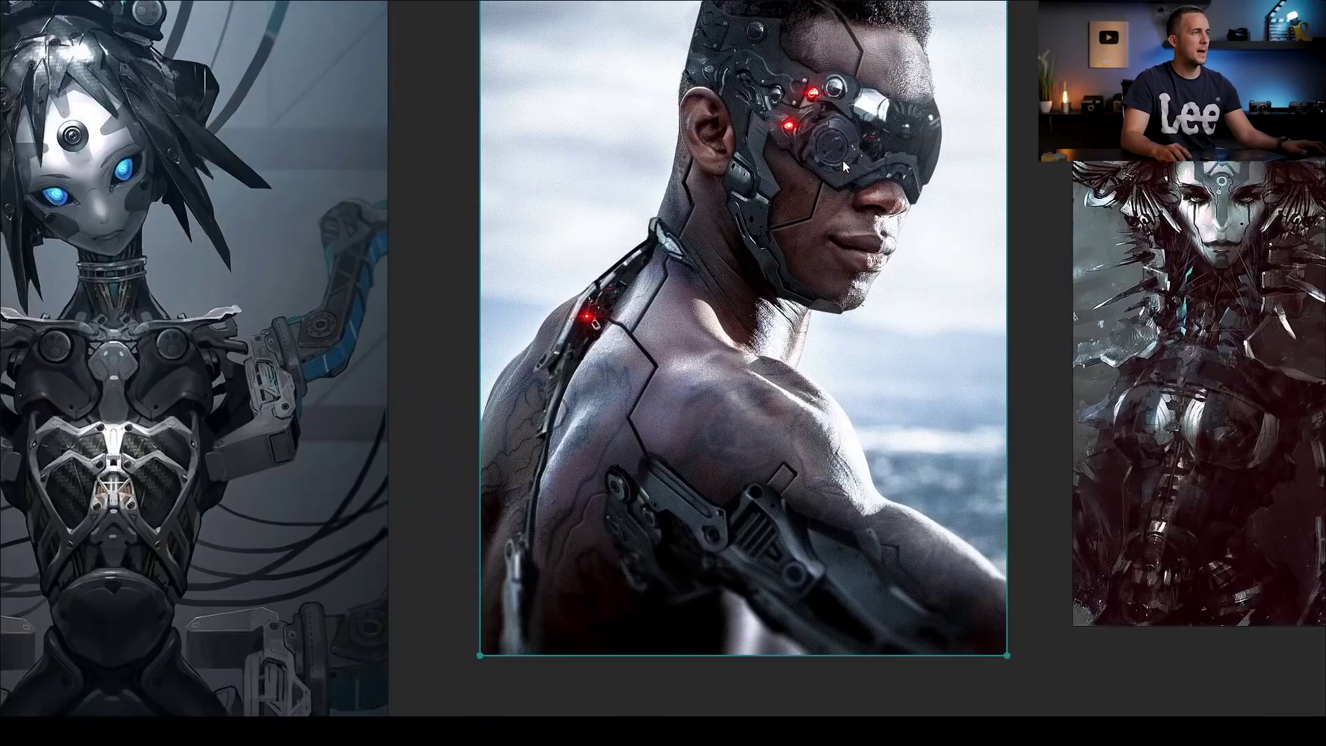
scroll(869, 123, "up", 3)
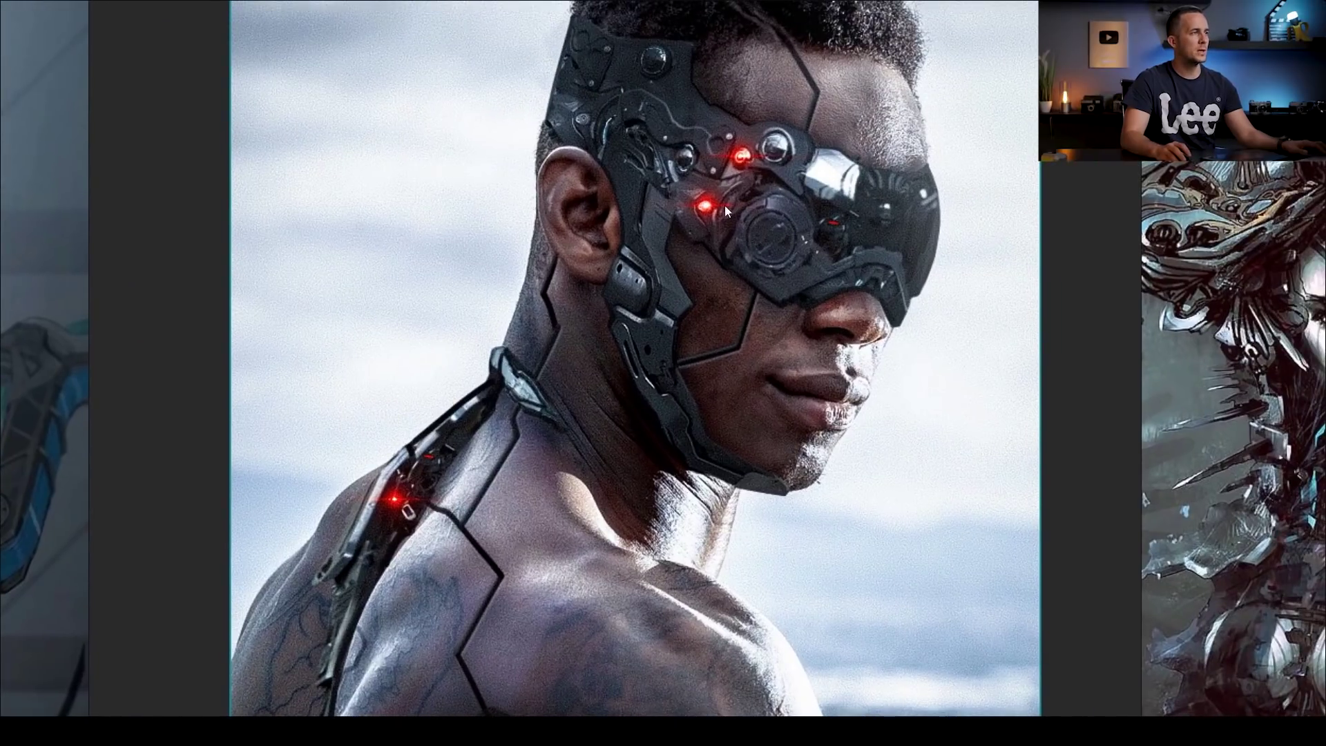
scroll(759, 207, "down", 5)
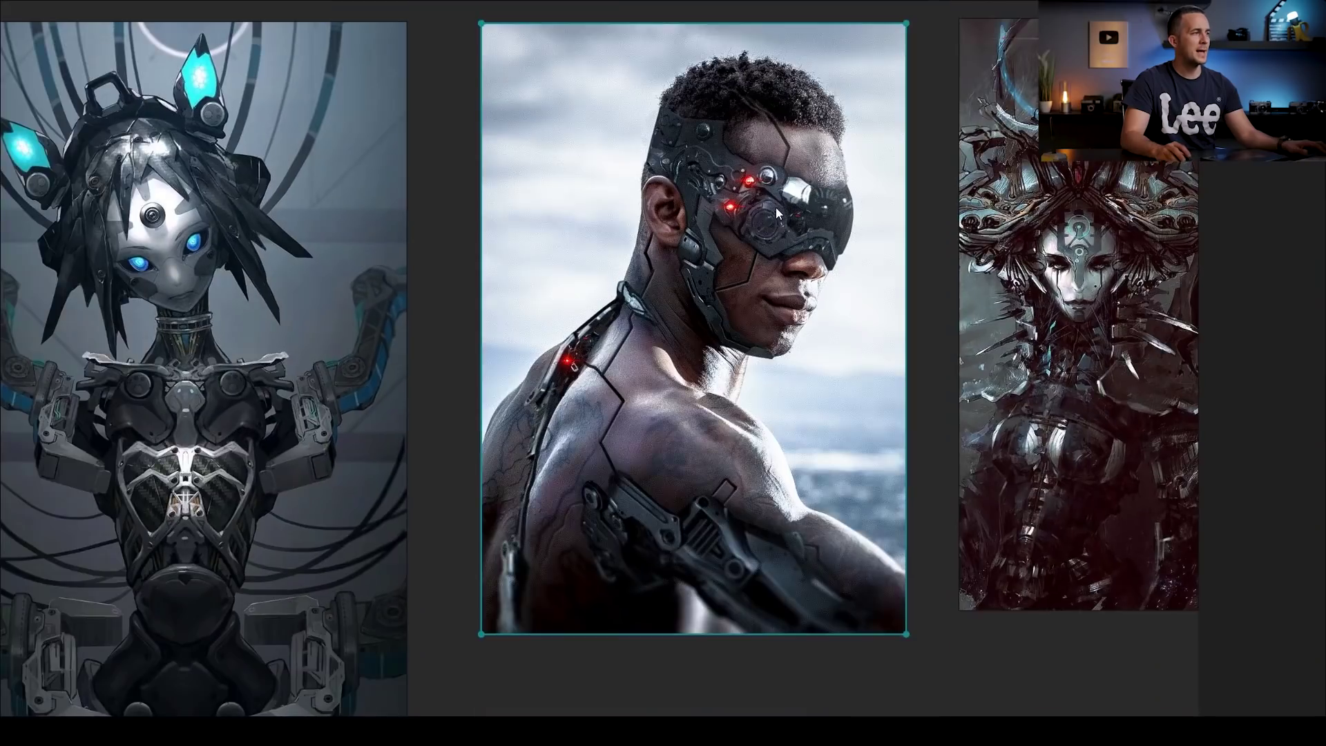
scroll(1018, 242, "up", 3)
scroll(1020, 242, "up", 3)
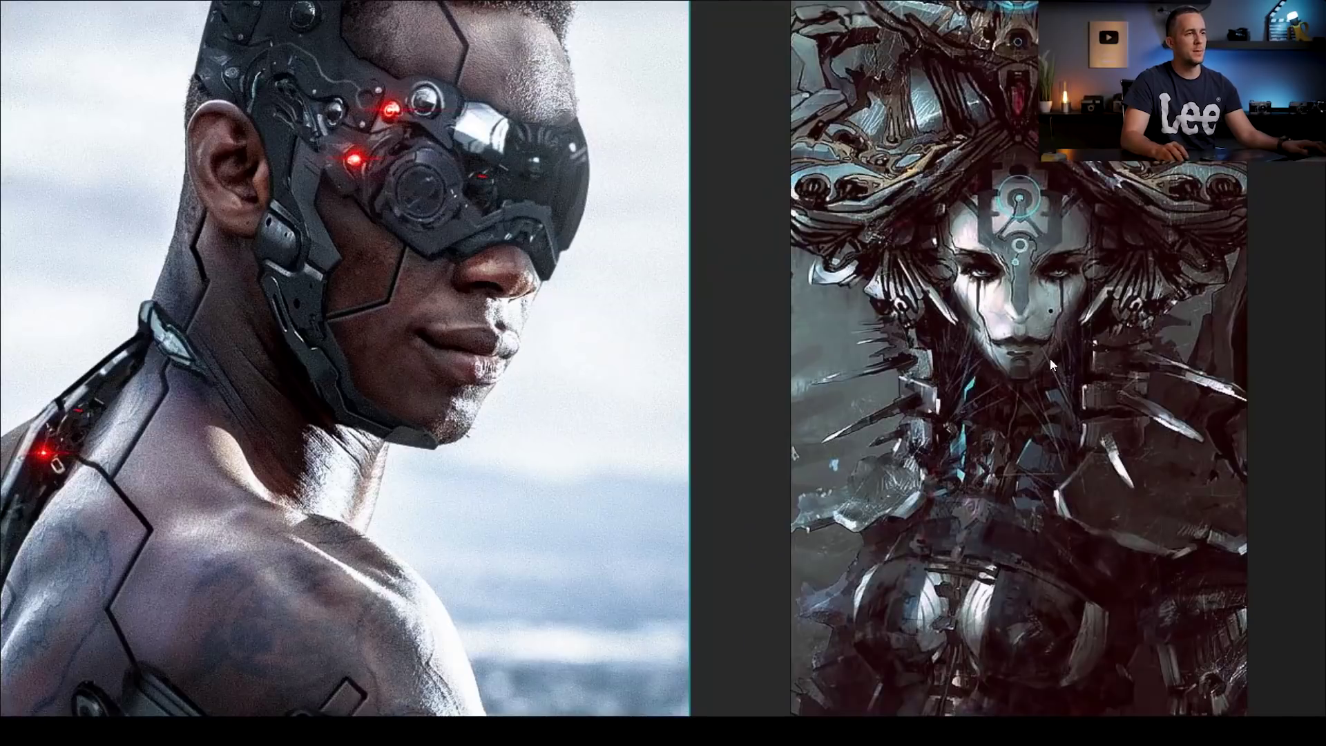
left_click_drag(1083, 466, 910, 337)
scroll(731, 438, "down", 6)
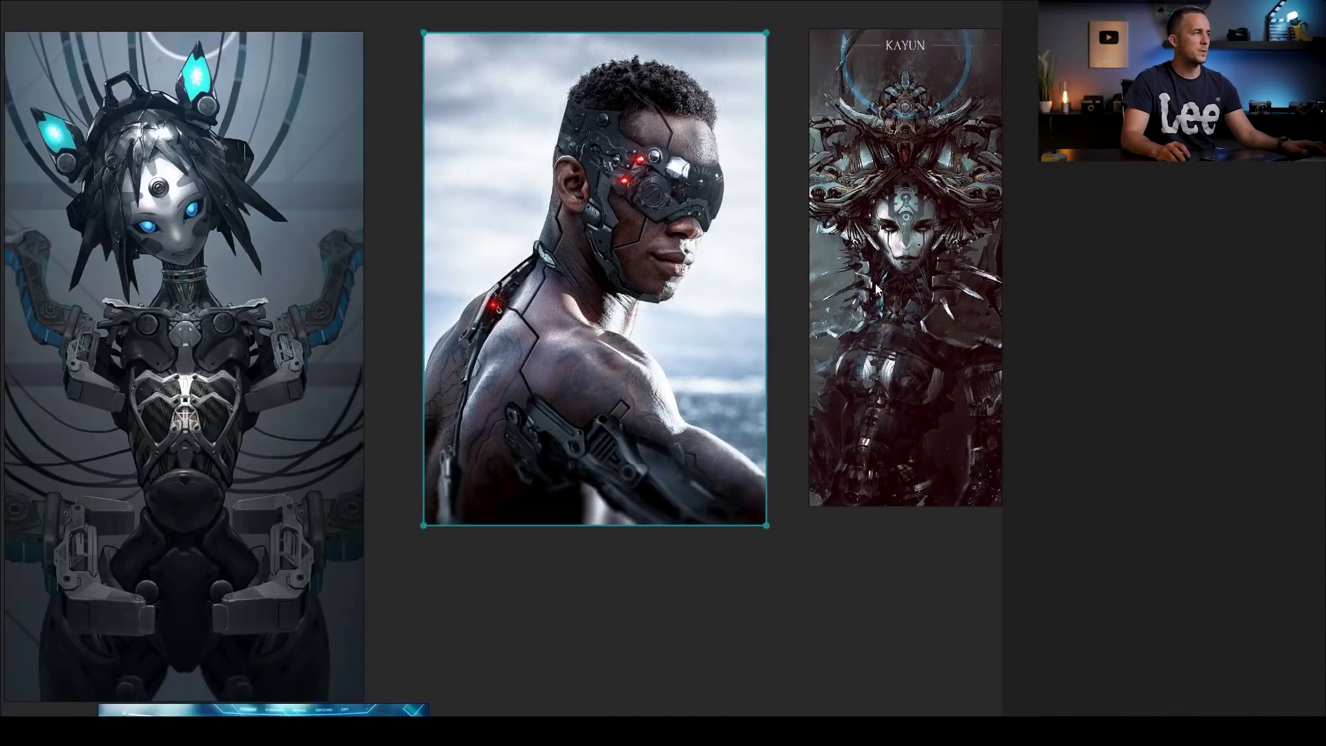